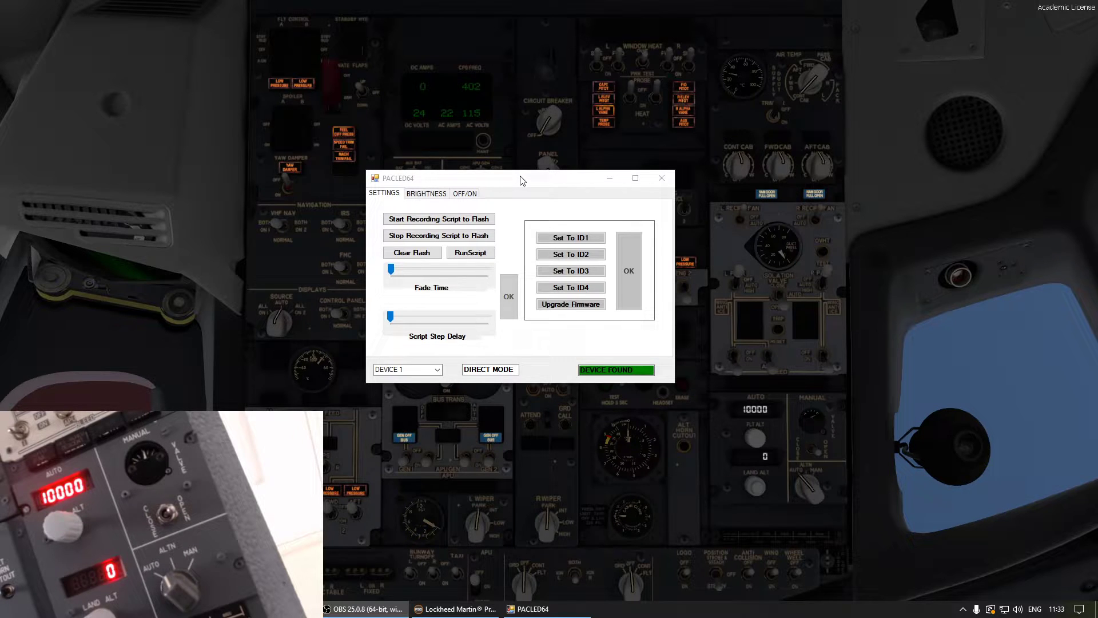
- Set LED number 24 to maximum brightness on Device 1, apply it, and close the PACLED64 tool
mouse_move(520, 180)
mouse_down()
mouse_move(538, 206)
mouse_move(553, 147)
mouse_move(538, 173)
mouse_move(545, 165)
mouse_move(522, 172)
mouse_move(553, 178)
mouse_move(526, 182)
mouse_up()
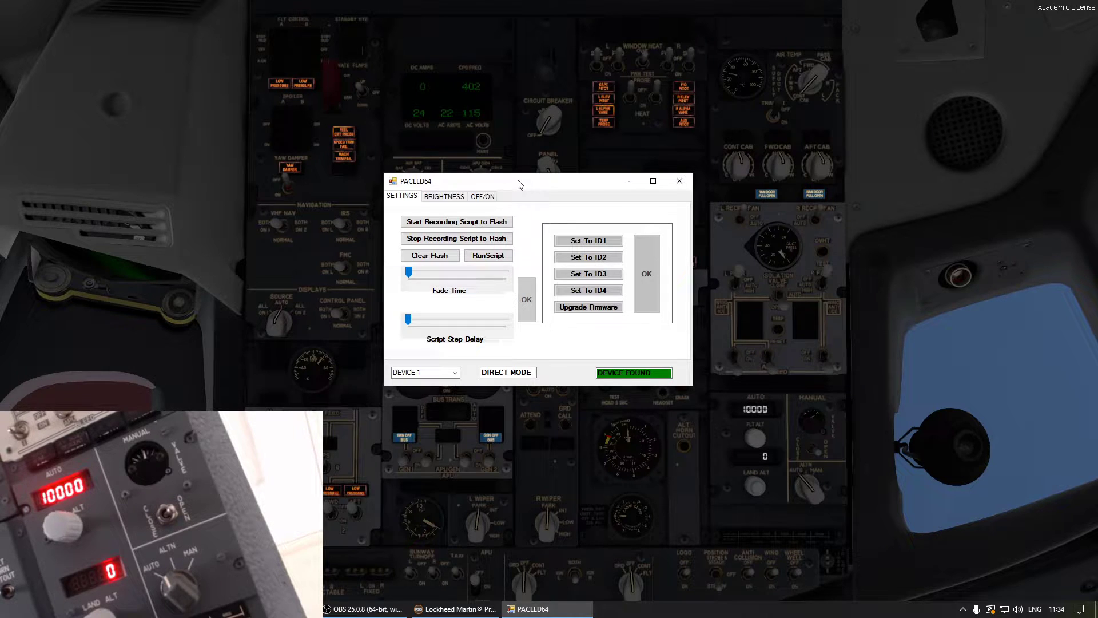
click(458, 197)
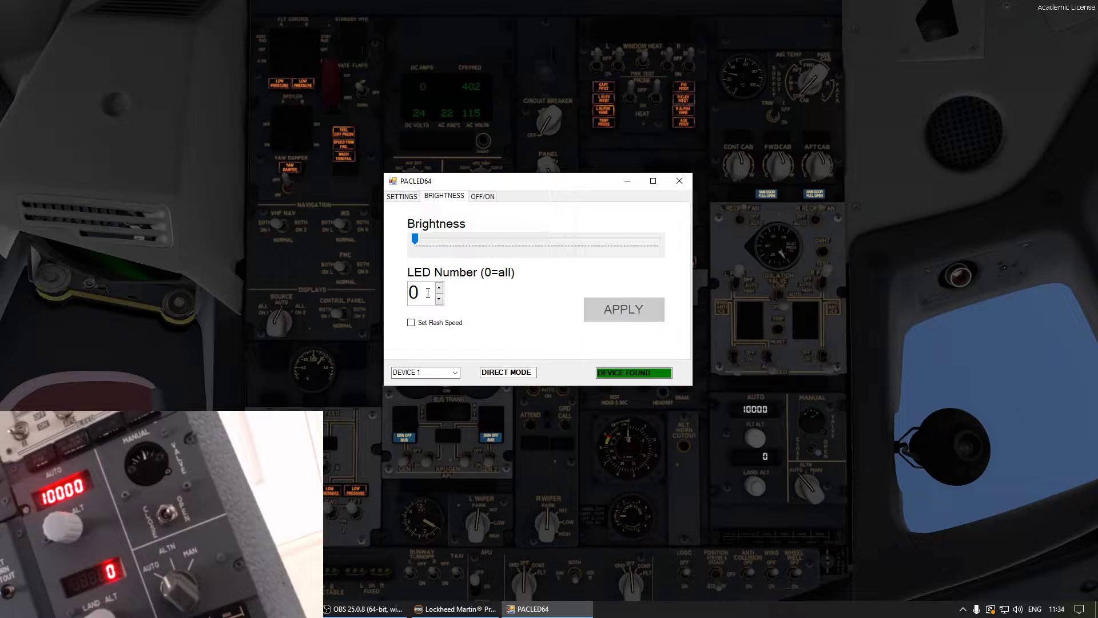
key(BackSpace)
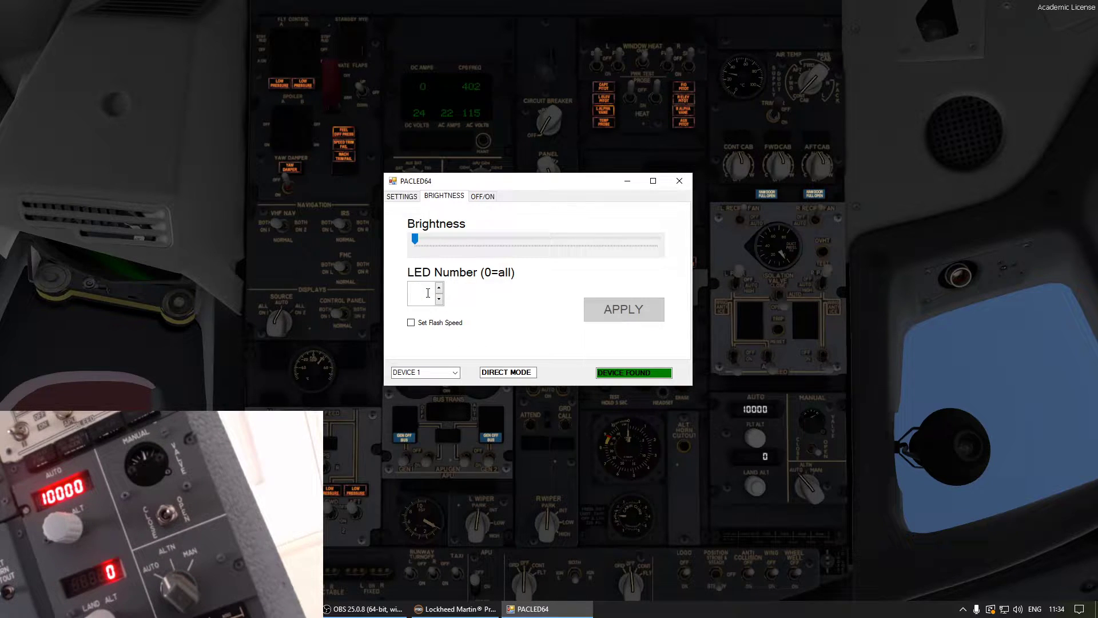
text(24)
drag(415, 238, 686, 252)
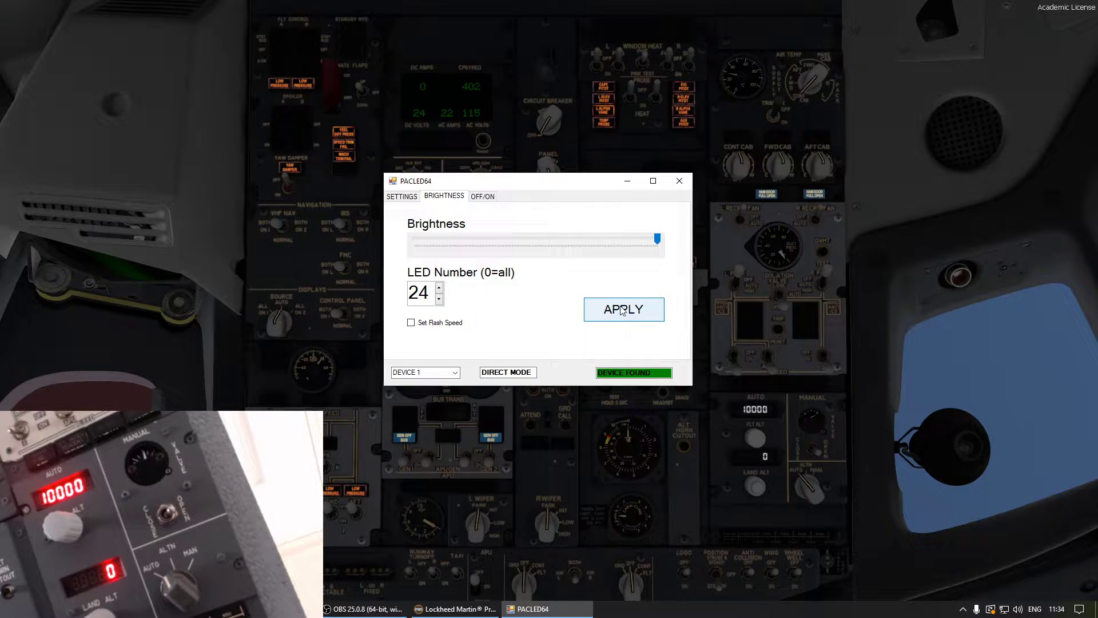
click(622, 309)
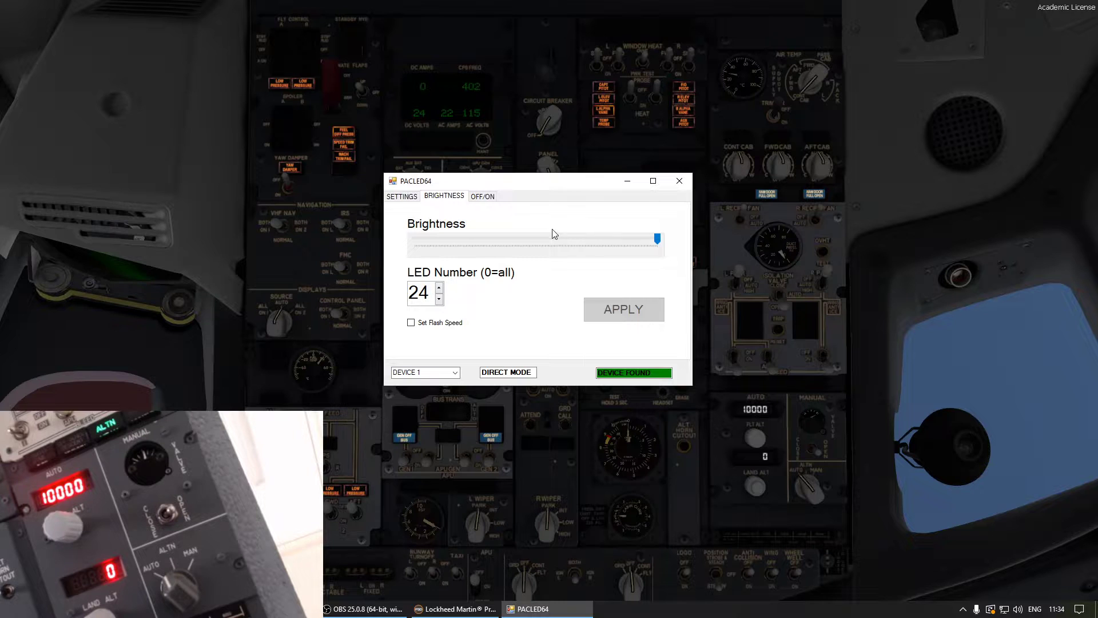
click(678, 180)
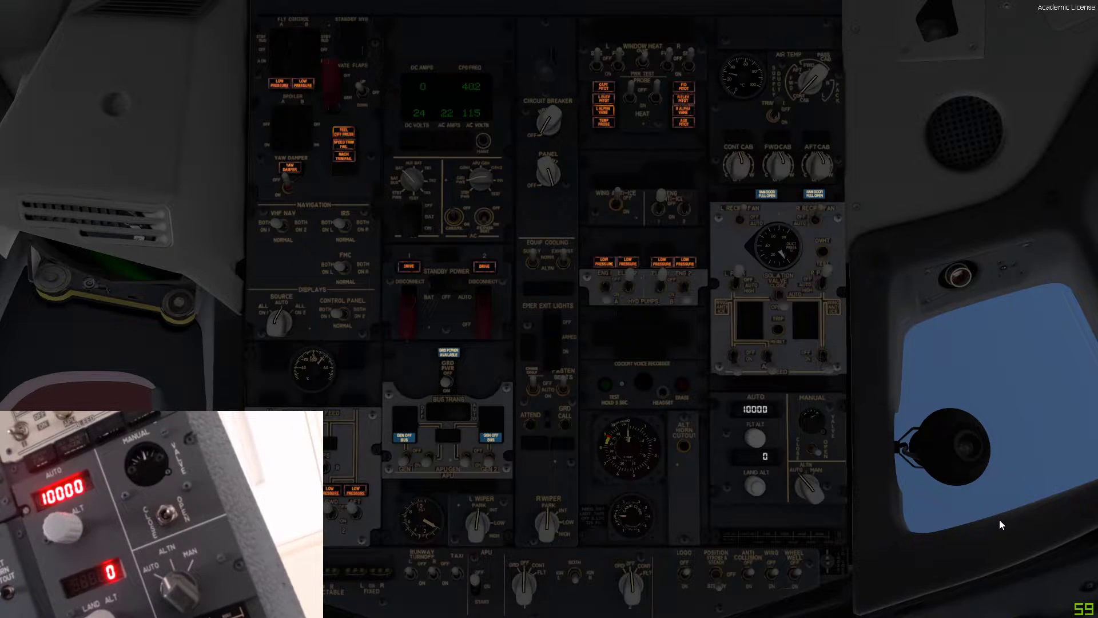
- Switch from the full-screen flight simulator to the SPAD.neXt window
key(alt+Return)
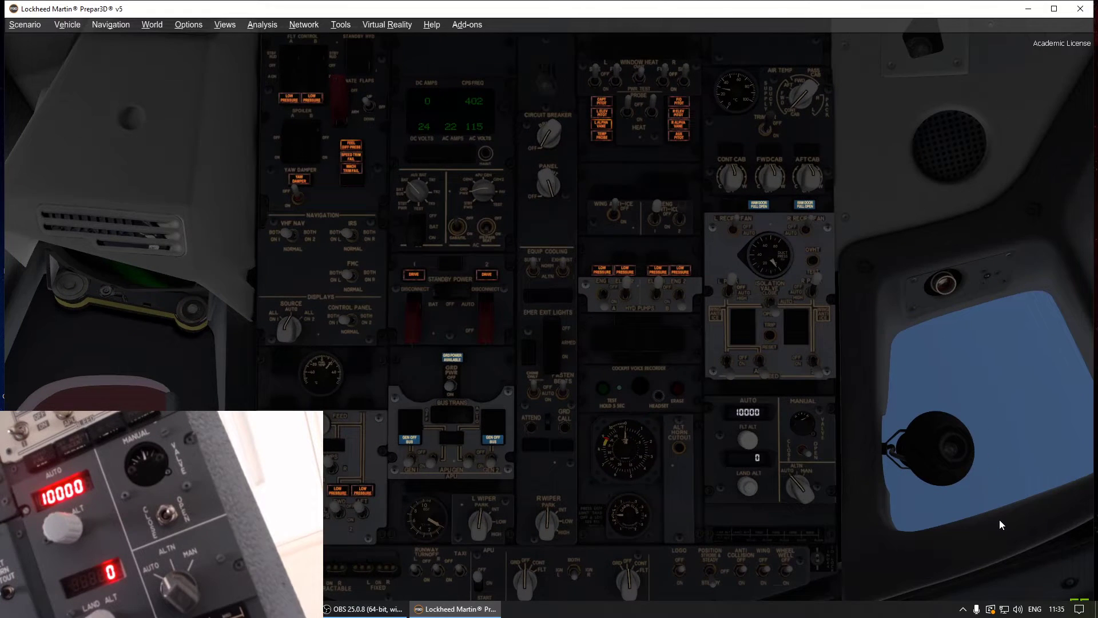
click(964, 608)
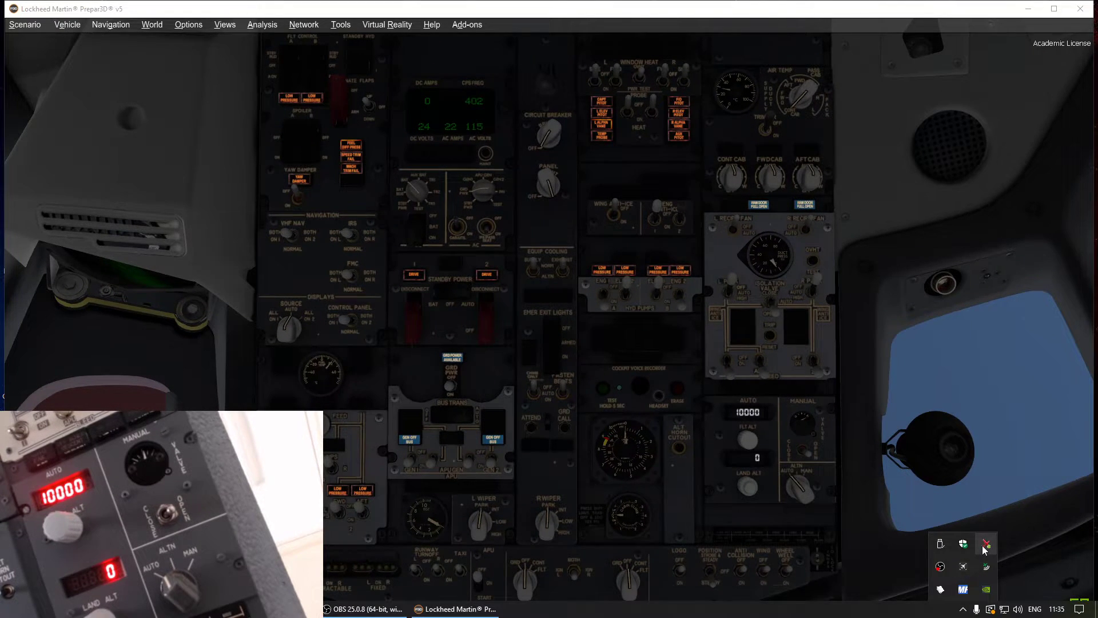
click(986, 543)
click(884, 195)
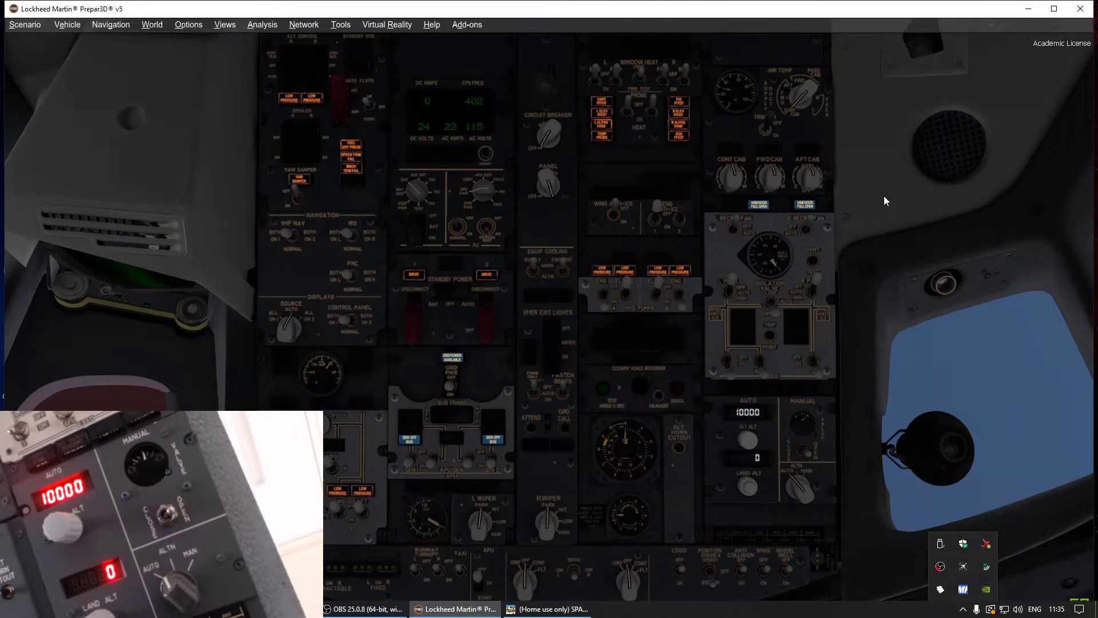
key(alt+Return)
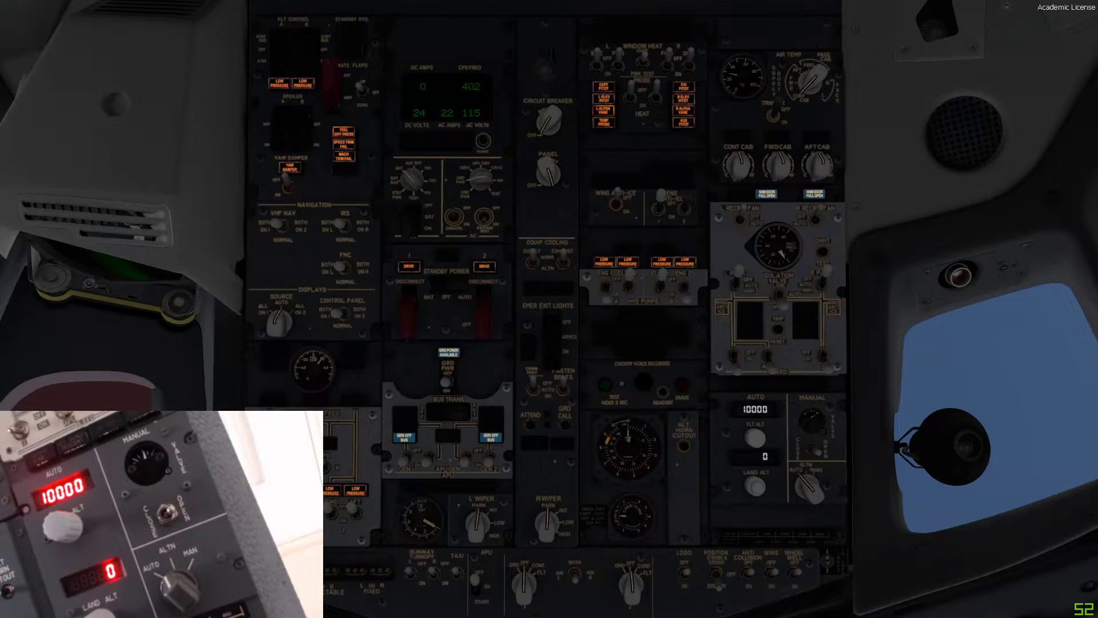
key(alt+Tab)
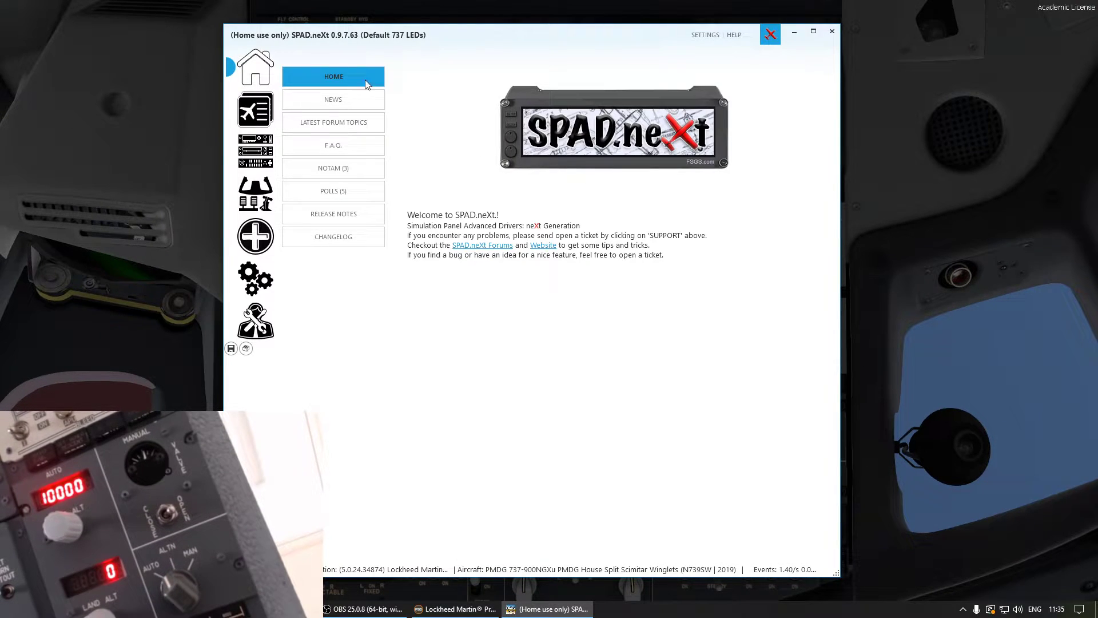
- Look over the LED plates of the PACLED LEFT device and open those of PACLED RIGHT
click(264, 156)
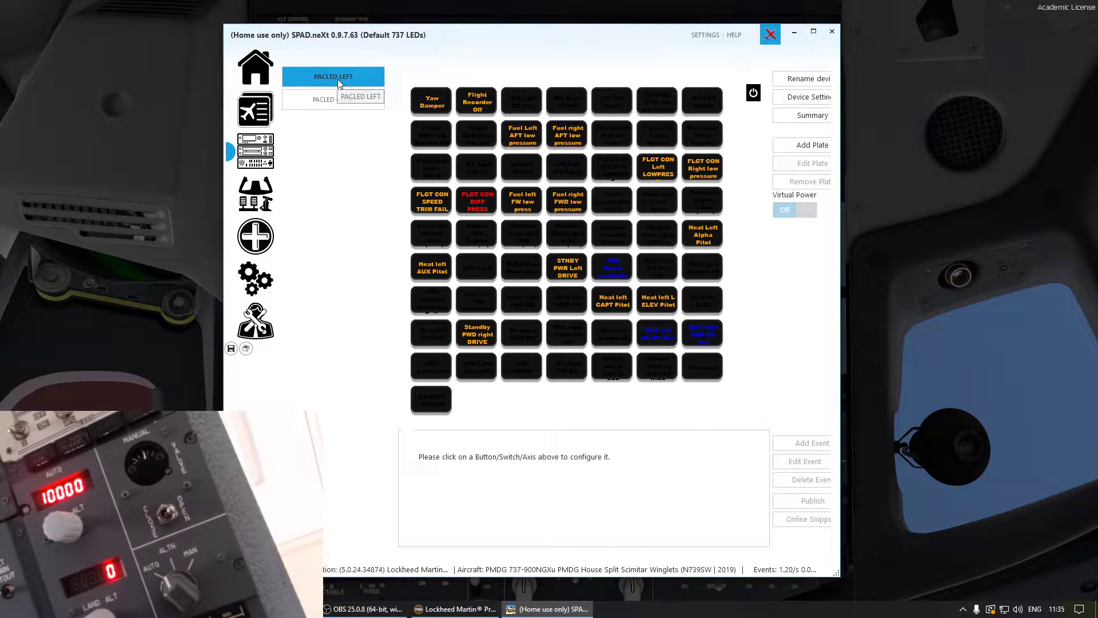
click(330, 95)
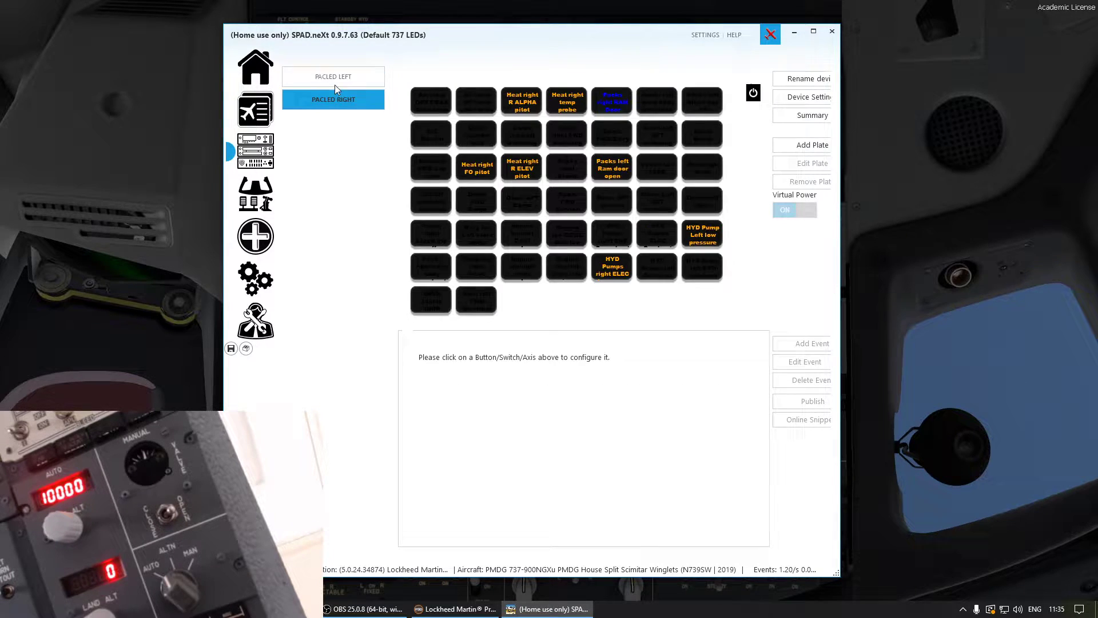
click(337, 81)
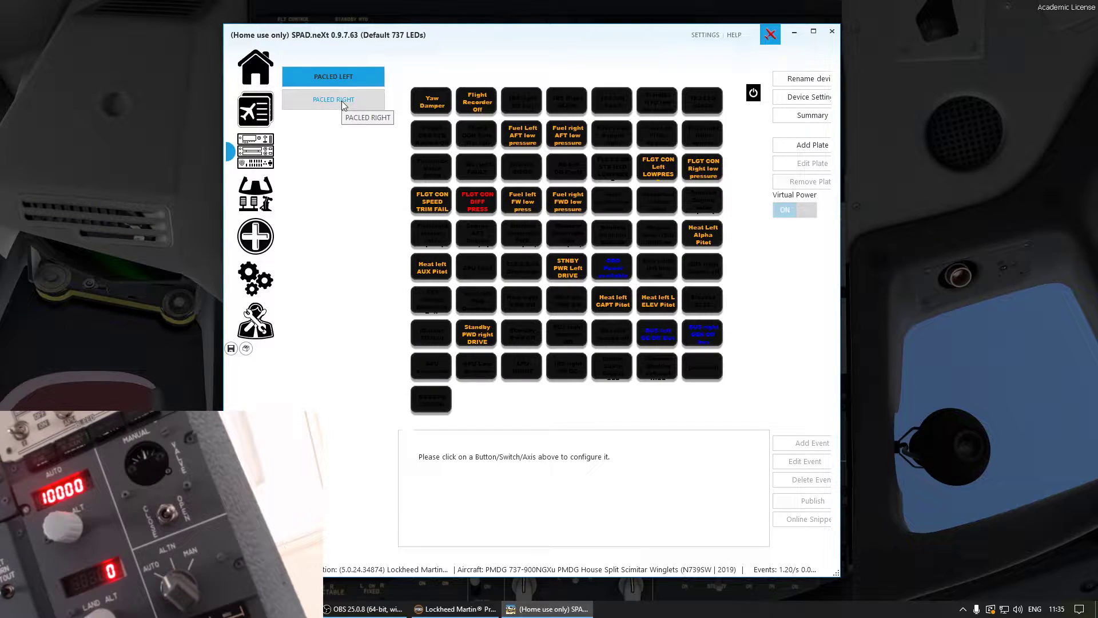
click(342, 101)
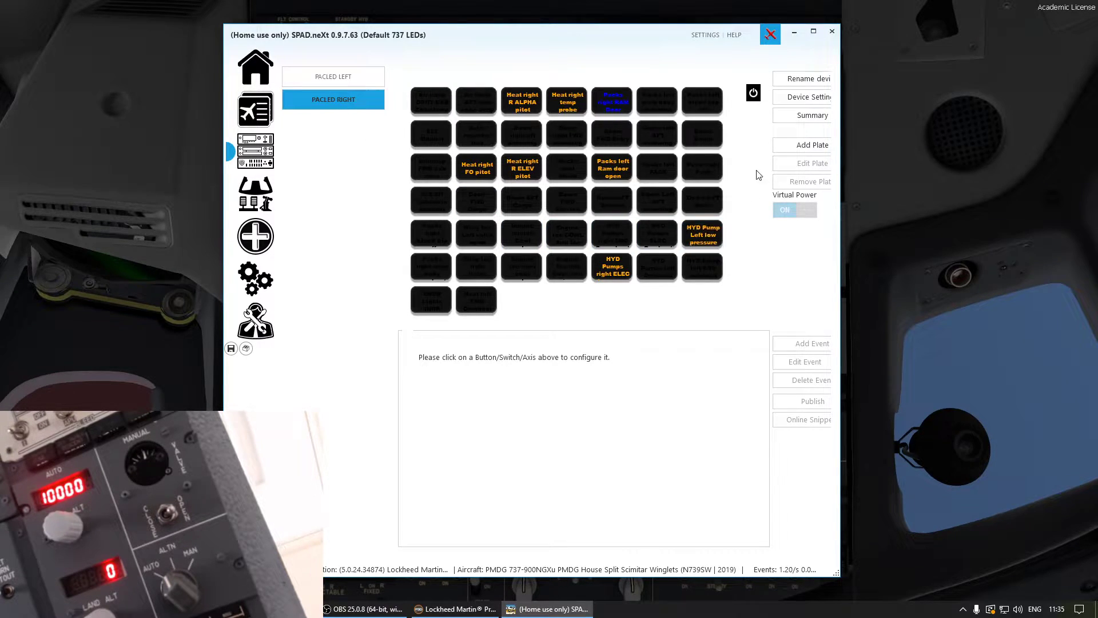
- Start a new static LED plate on PACLED RIGHT and label it ALT ALTERNATIVE
click(790, 150)
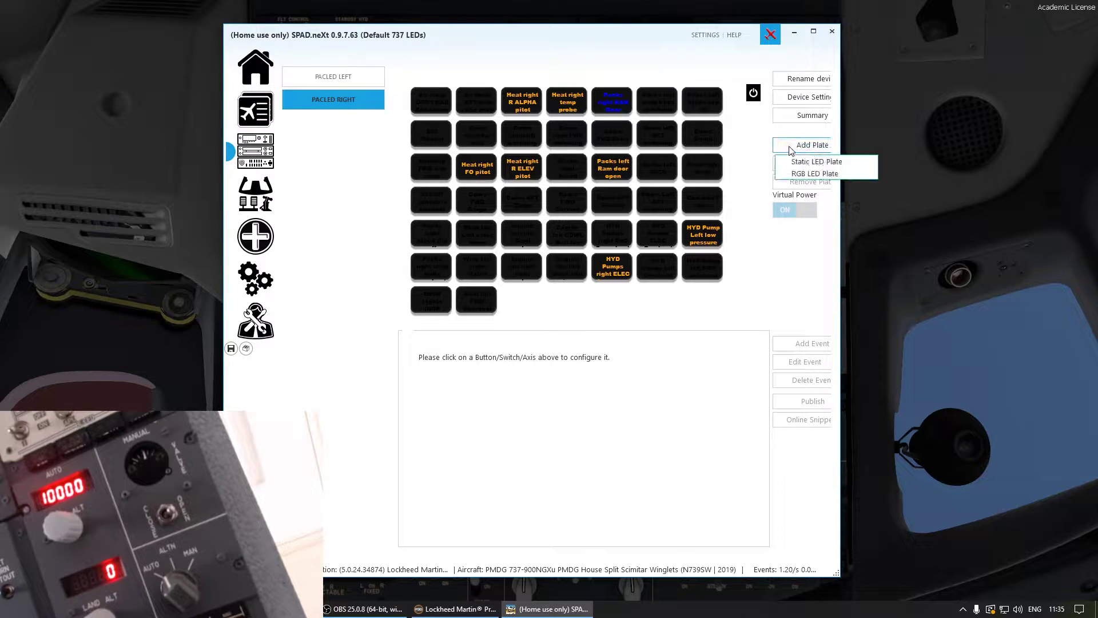
click(824, 162)
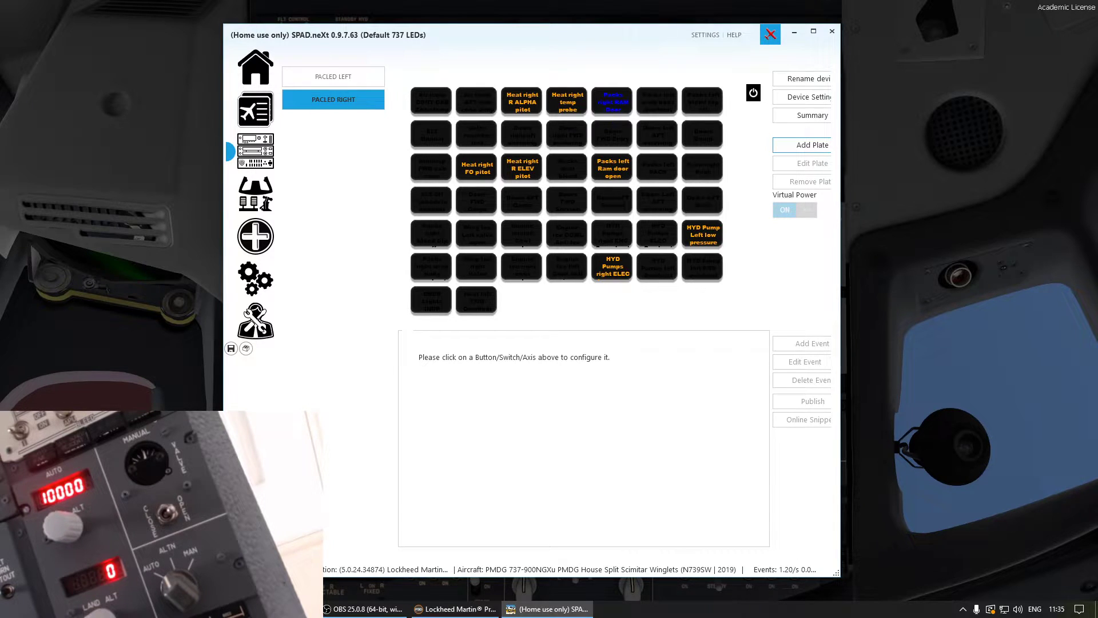
drag(976, 170, 556, 157)
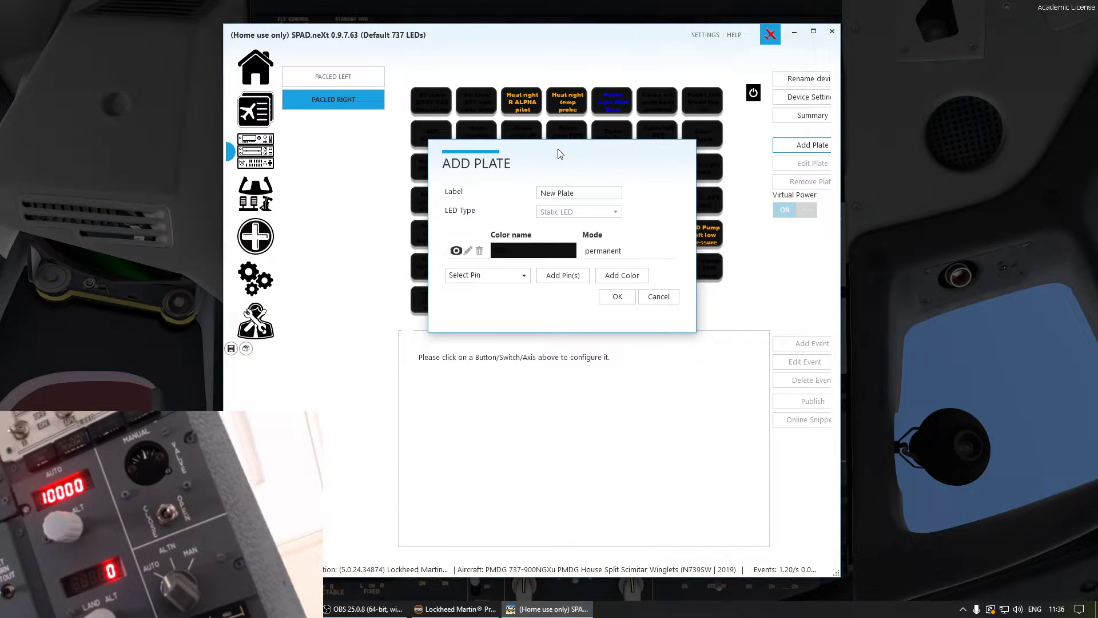
drag(614, 196, 498, 201)
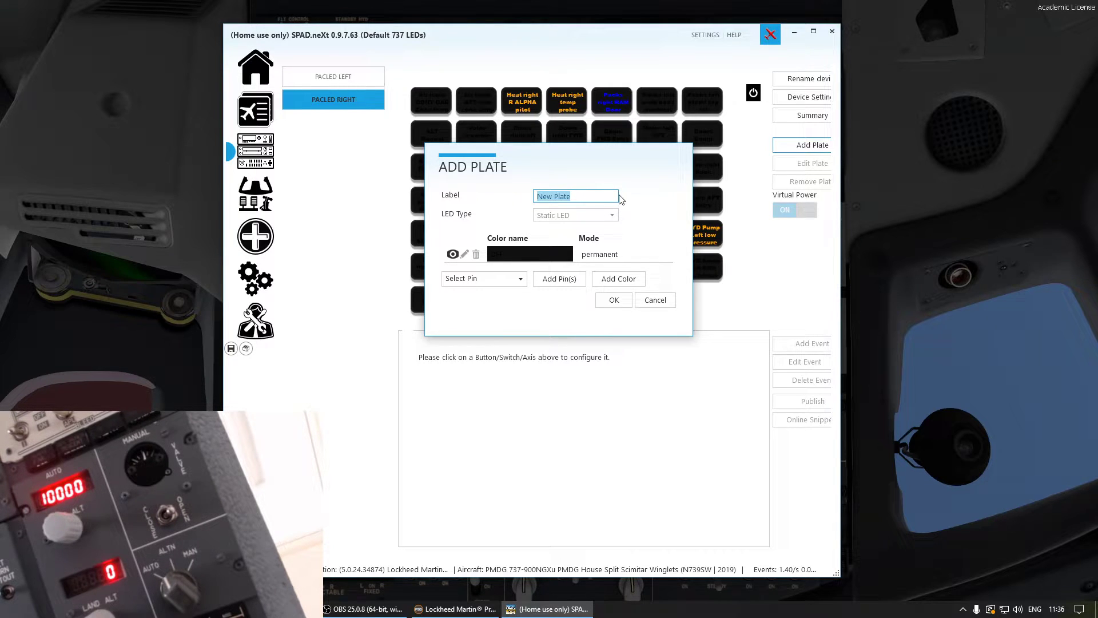
text(A)
text(LT ALTERNER)
text(ANTIVE)
key(BackSpace)
key(BackSpace)
key(BackSpace)
key(BackSpace)
key(BackSpace)
key(BackSpace)
key(BackSpace)
key(BackSpace)
key(BackSpace)
text(NATIVE)
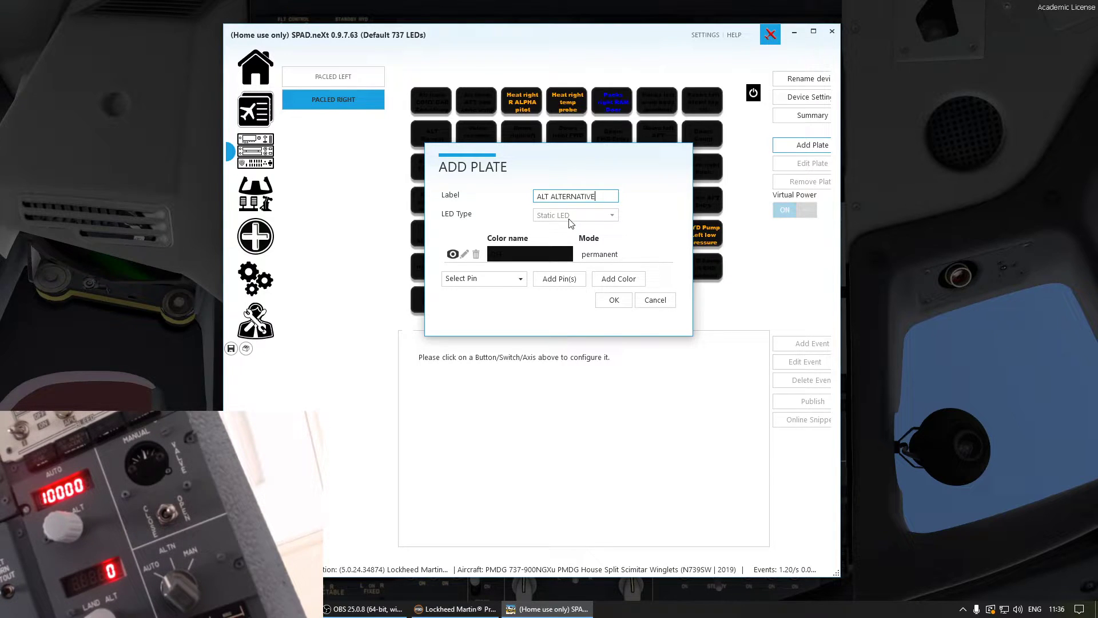
- Add Pin 24 to the ALT ALTERNATIVE plate
click(520, 279)
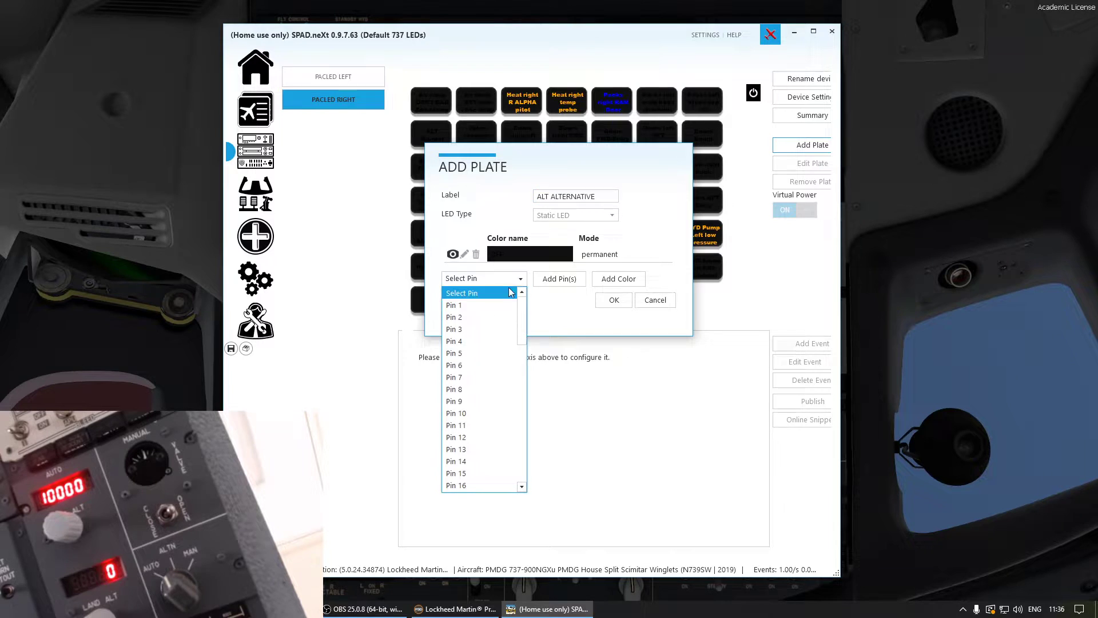
drag(522, 310, 525, 366)
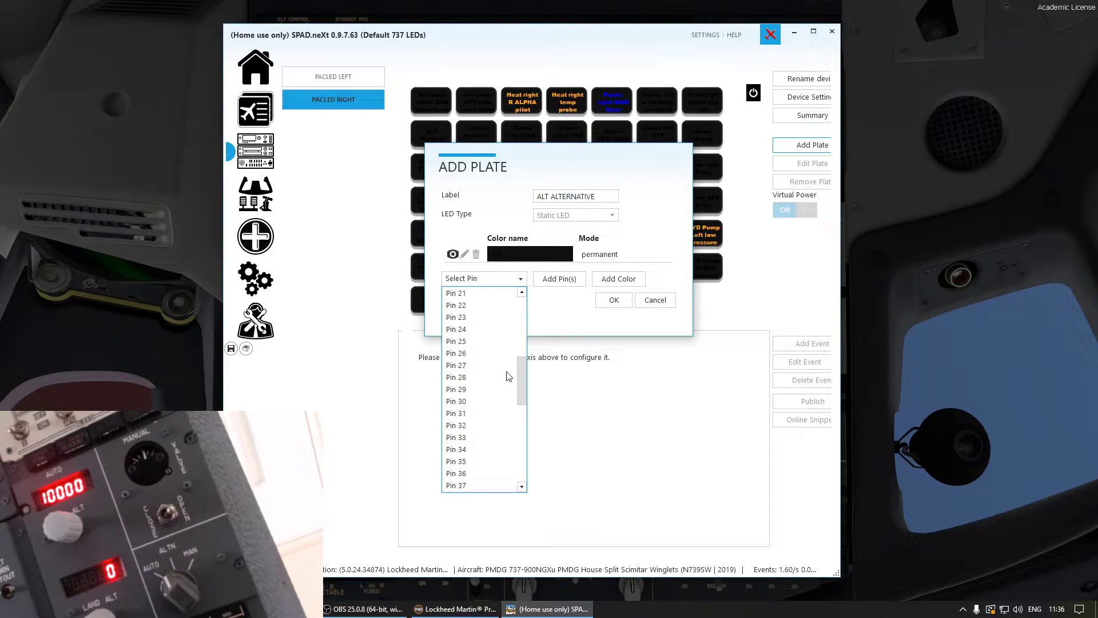
click(479, 329)
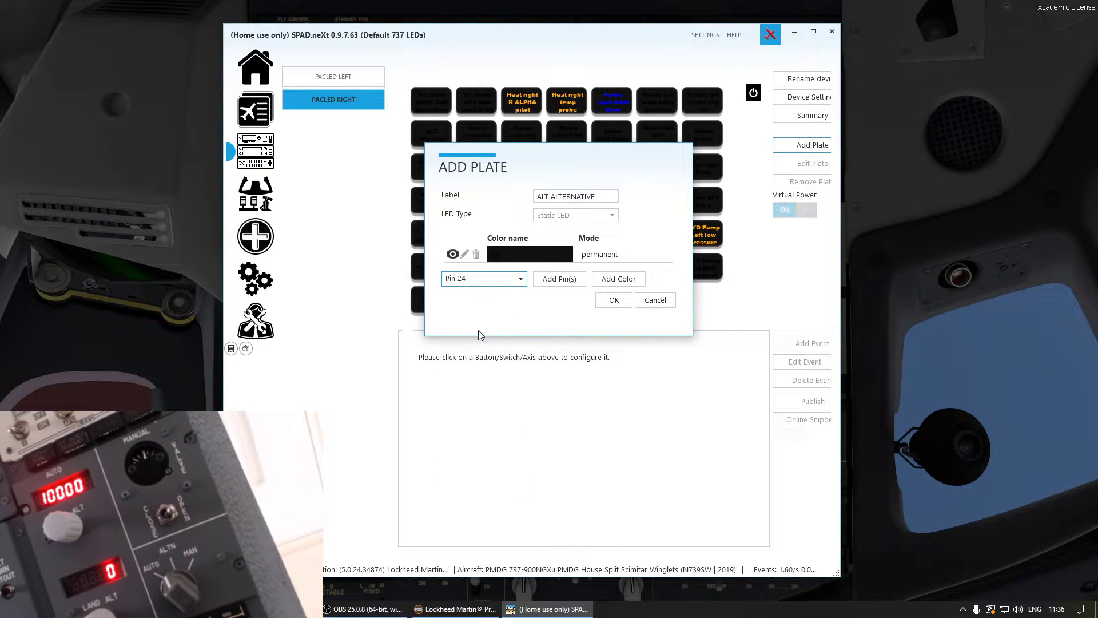
click(554, 280)
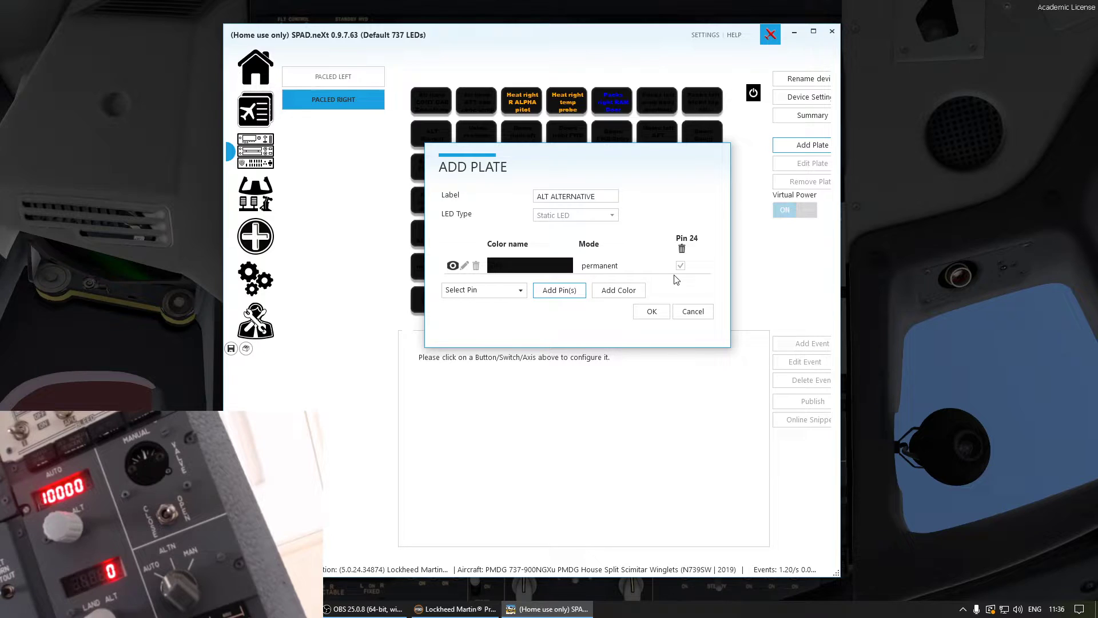
- Create a plate color named On with permanent flash mode and Green as its display color
click(629, 289)
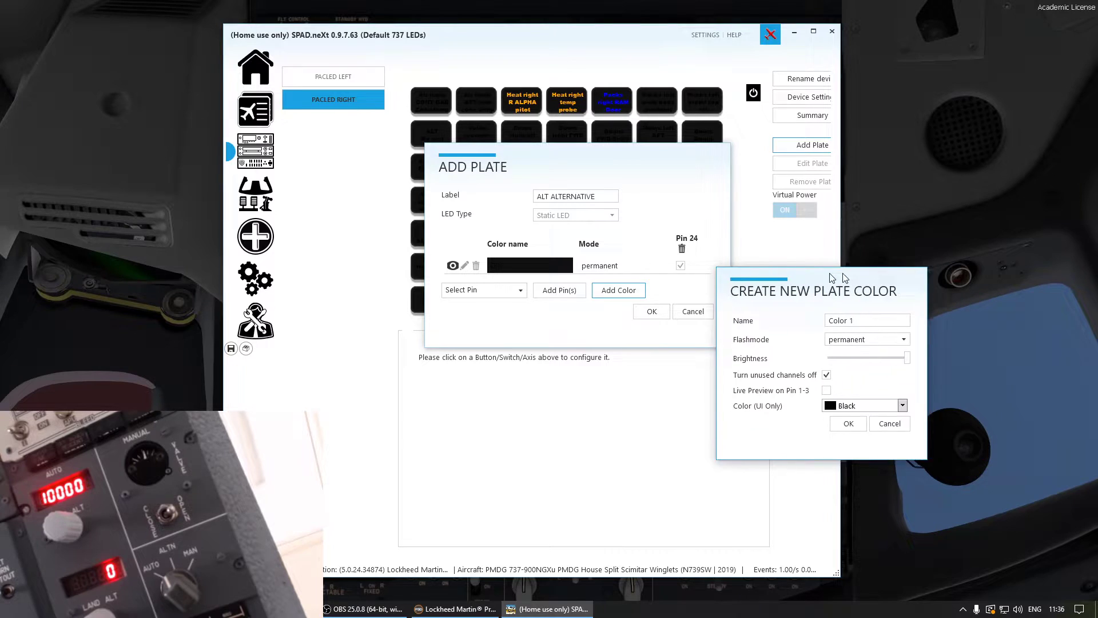
drag(840, 273, 569, 247)
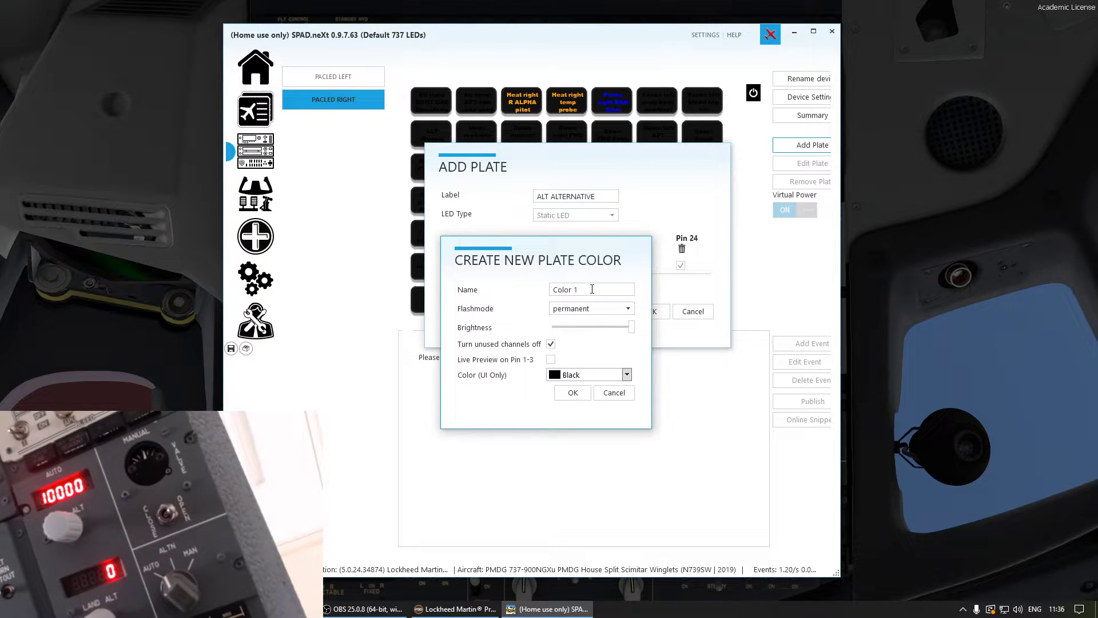
drag(592, 289, 549, 292)
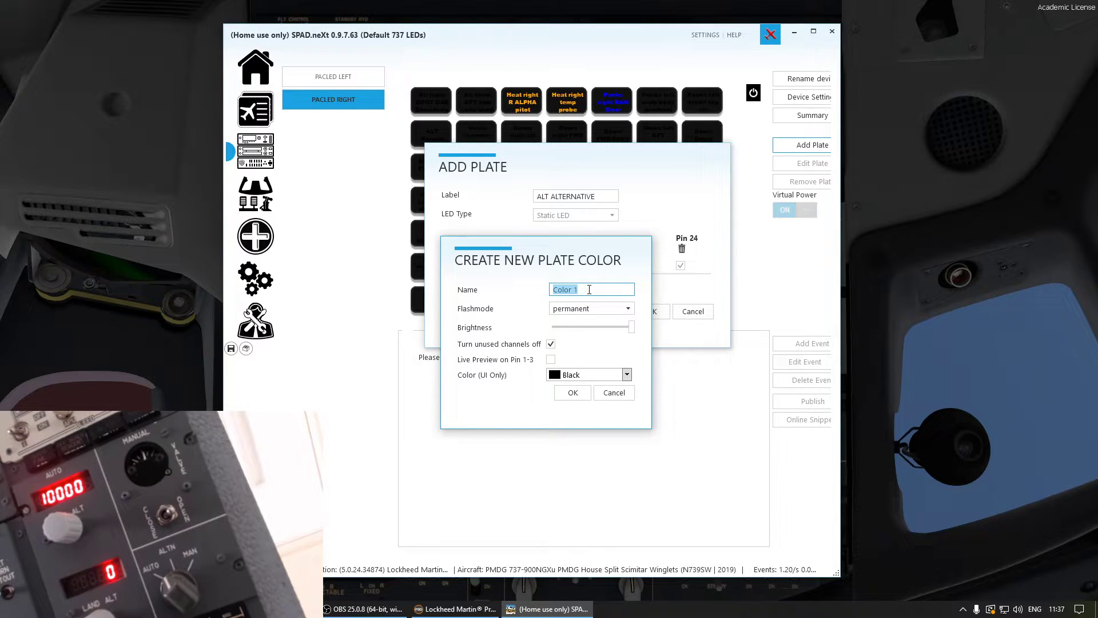
text(On)
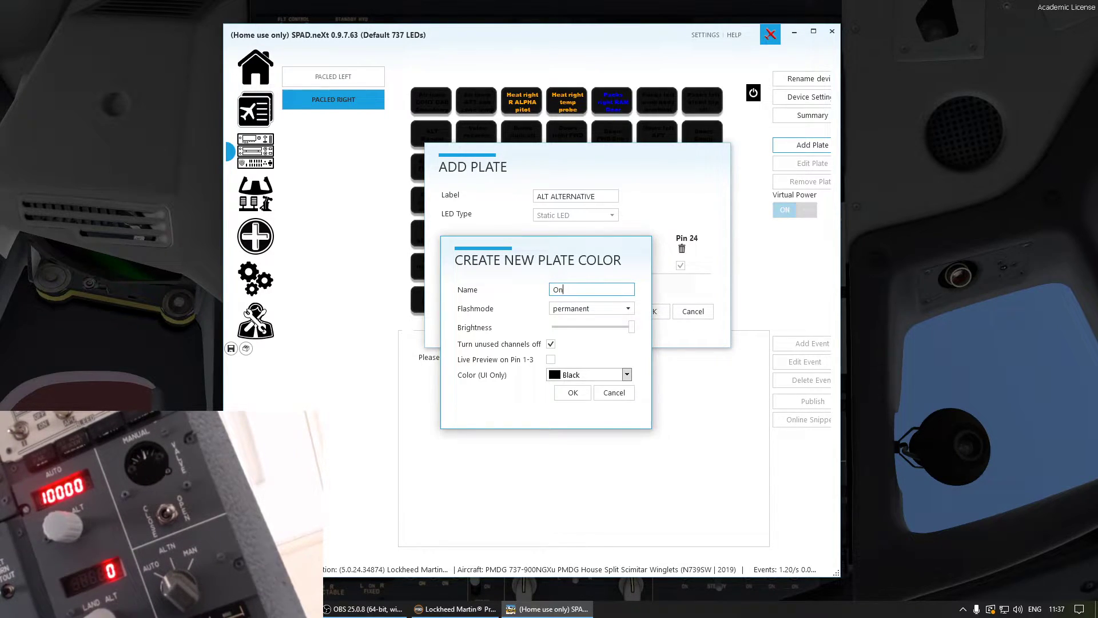
click(627, 309)
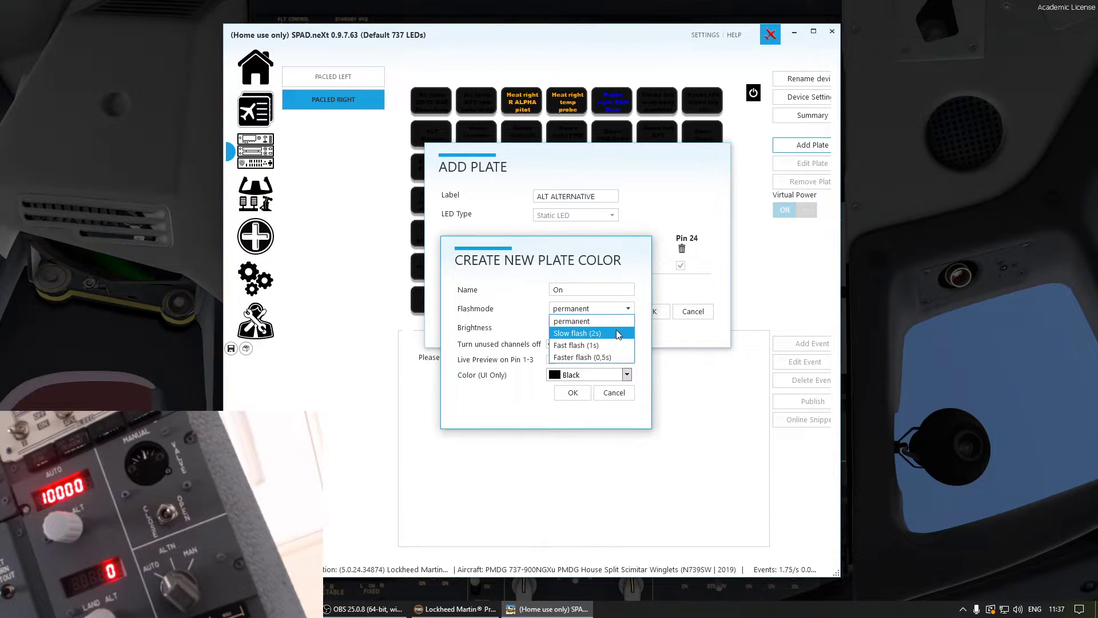
click(645, 306)
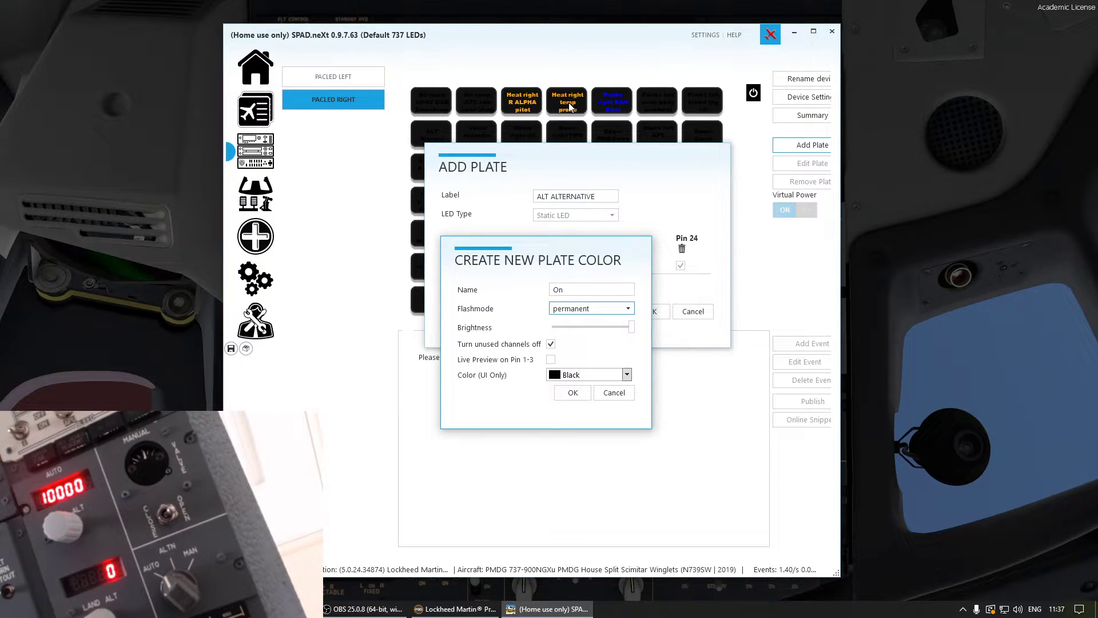
click(626, 375)
click(616, 406)
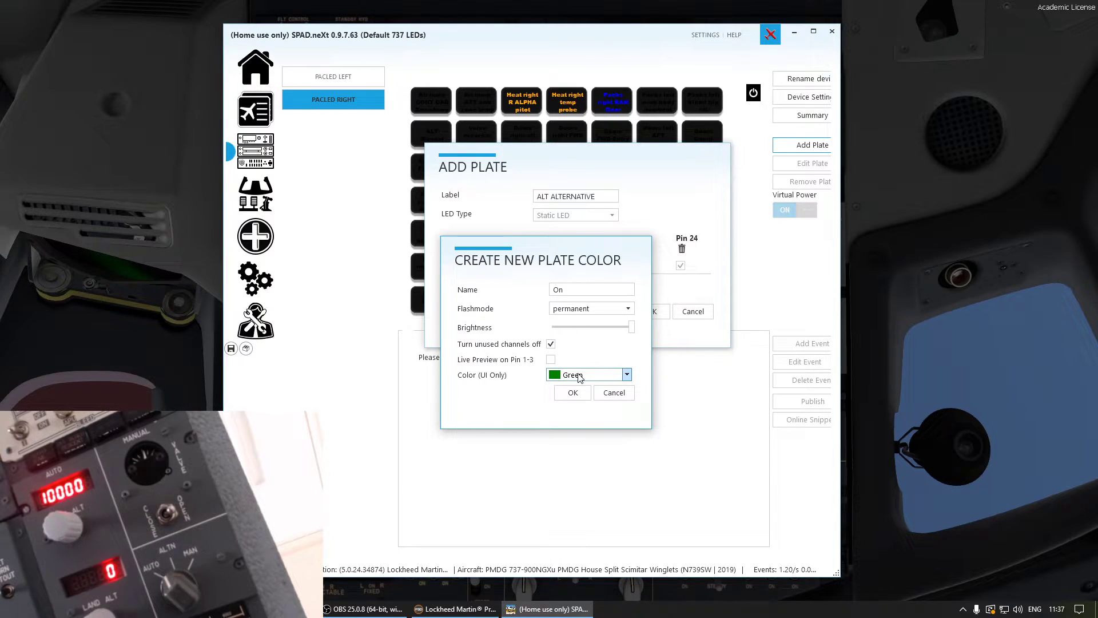
click(574, 394)
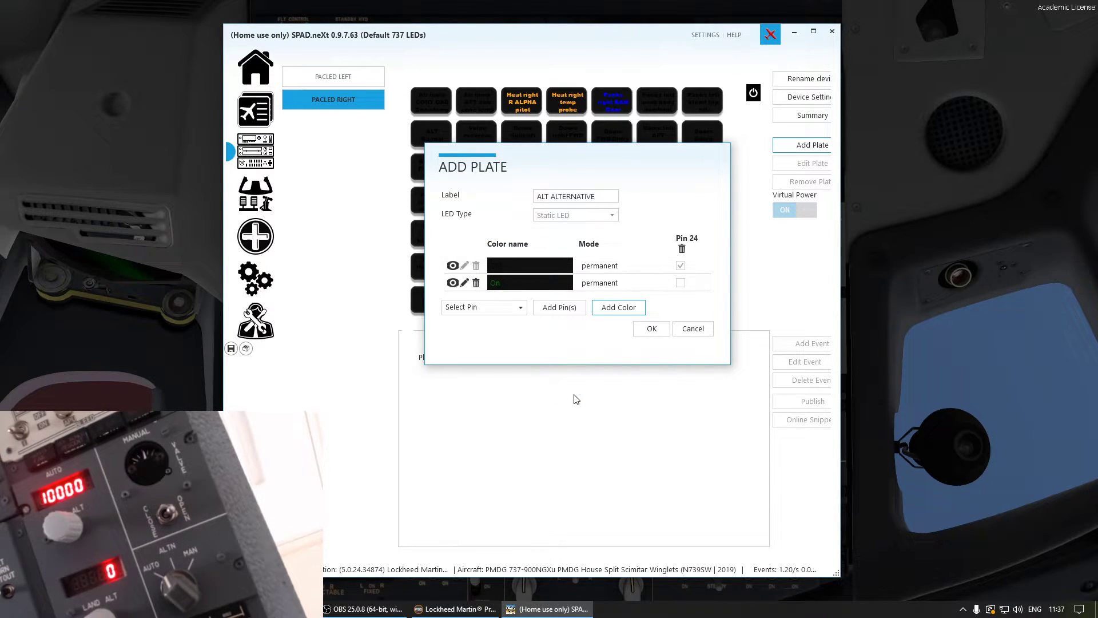
- Enable Pin 24 for the On color, confirm the new plate, and select it among the device's plates
click(679, 282)
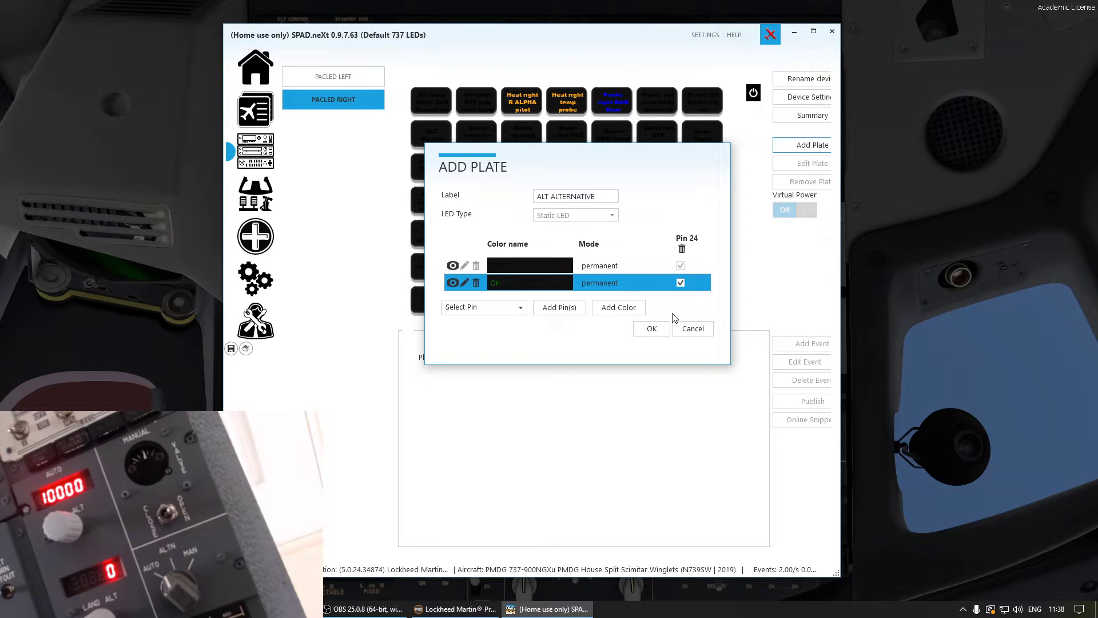
click(652, 329)
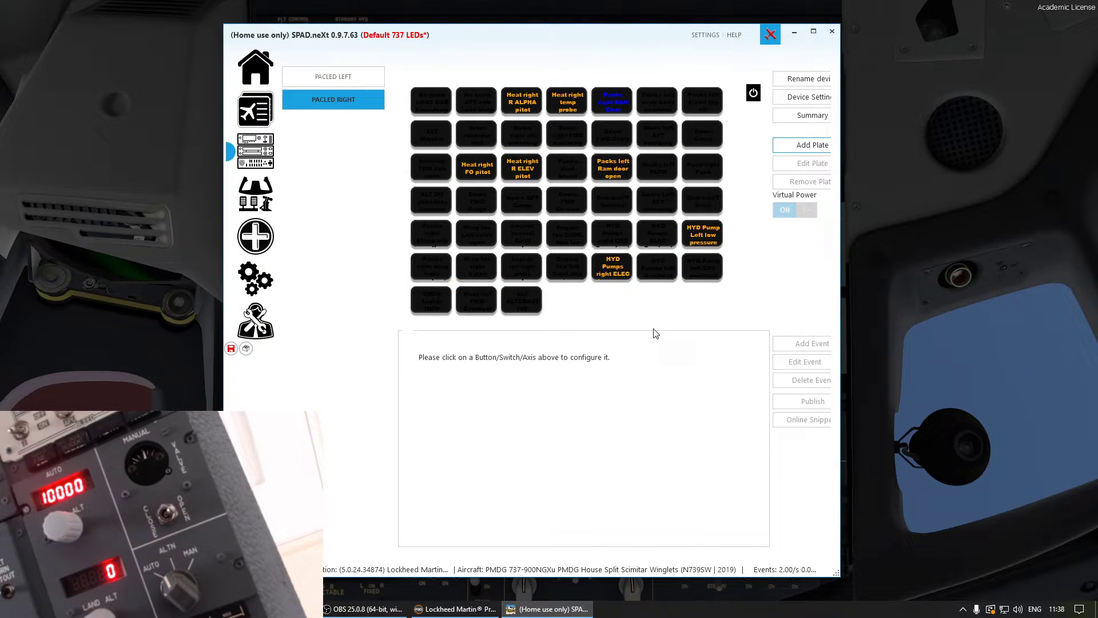
click(529, 307)
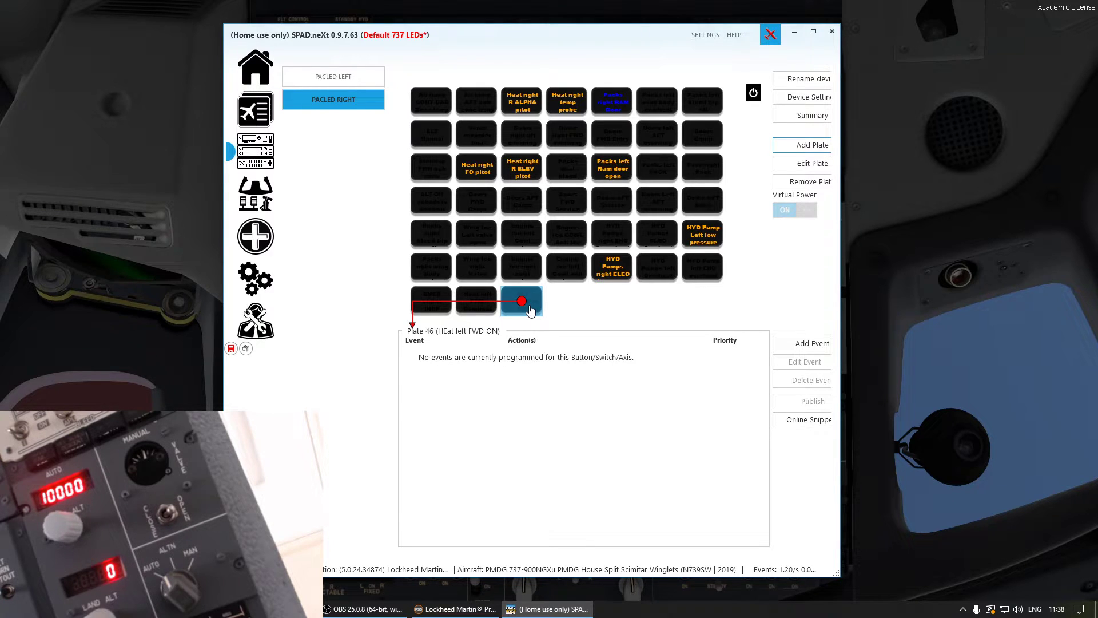
- Compare the events programmed on the existing PACLED RIGHT plates, including the door, cowl anti-ice, wing-body overheat and hydraulic pump plates
click(489, 314)
click(523, 313)
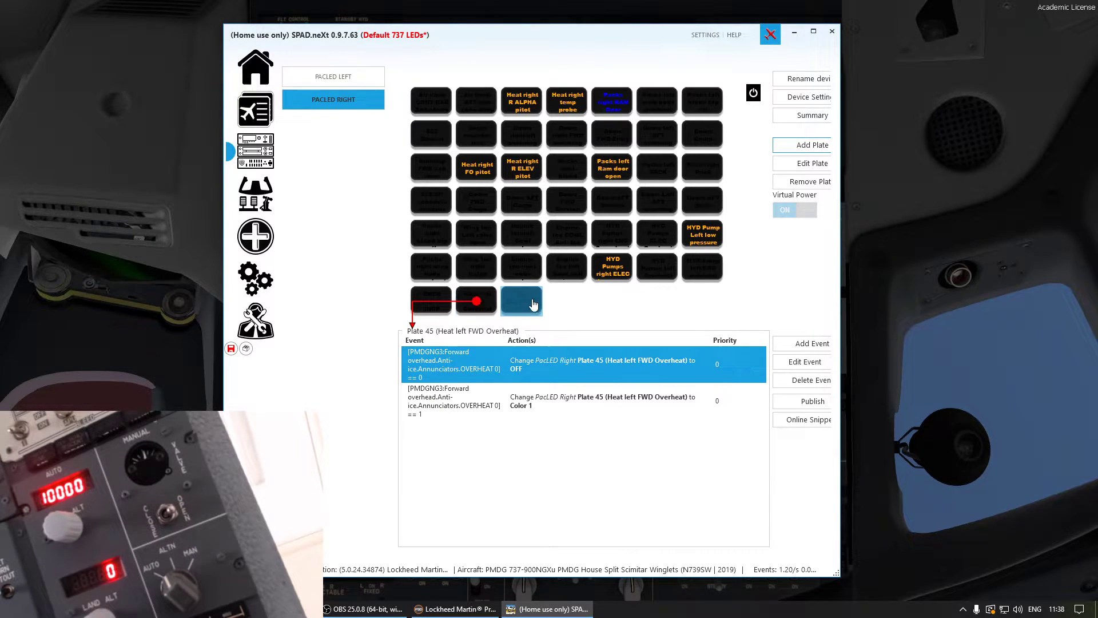
click(466, 302)
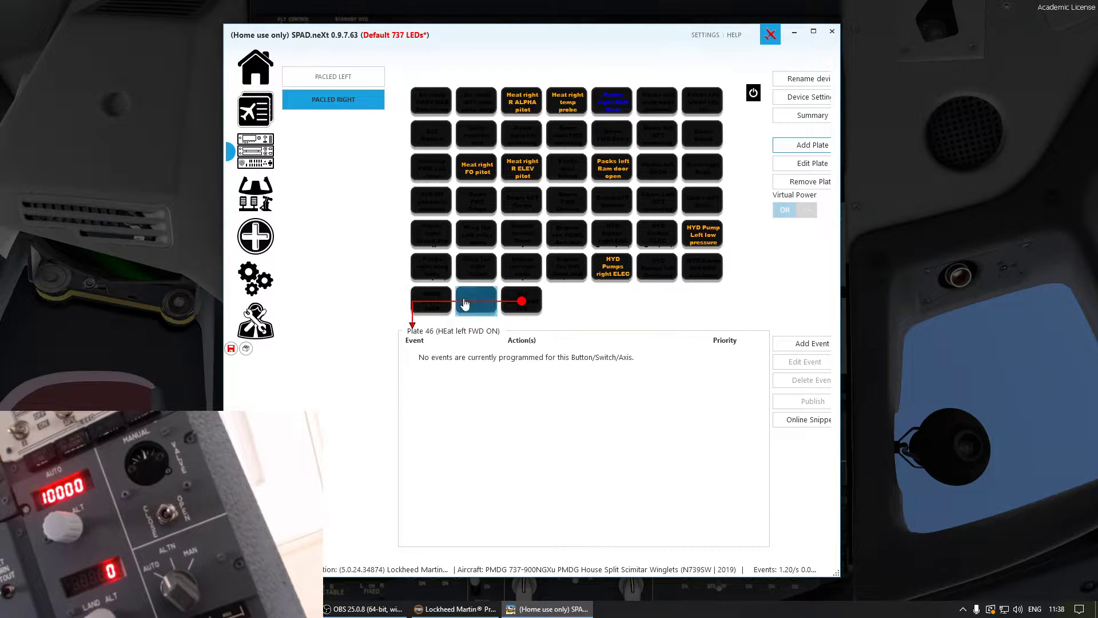
click(474, 236)
click(473, 210)
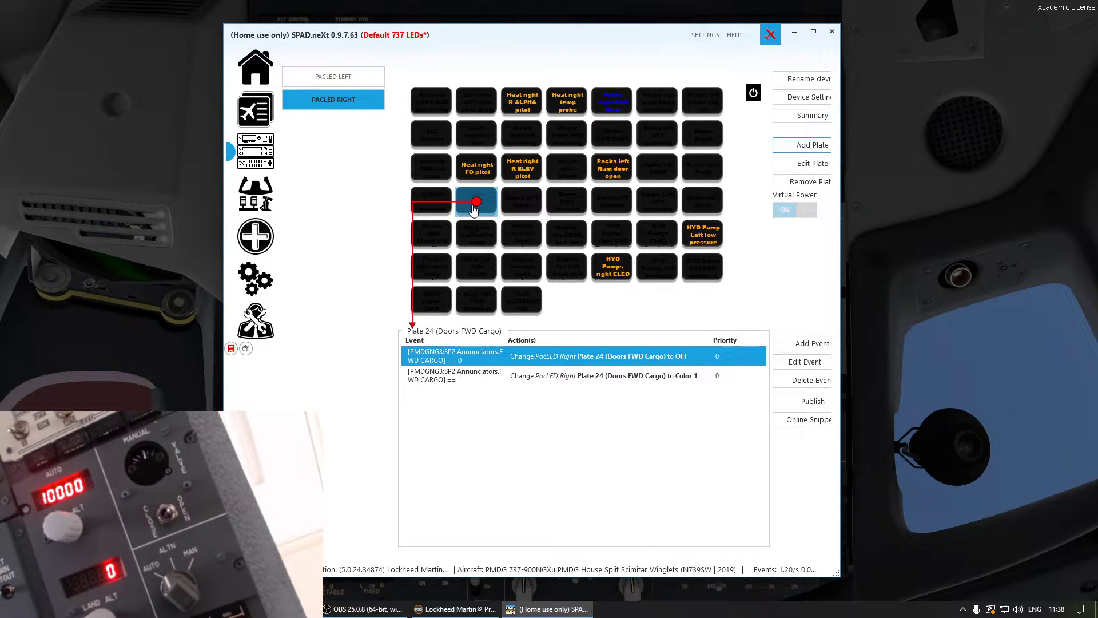
click(510, 205)
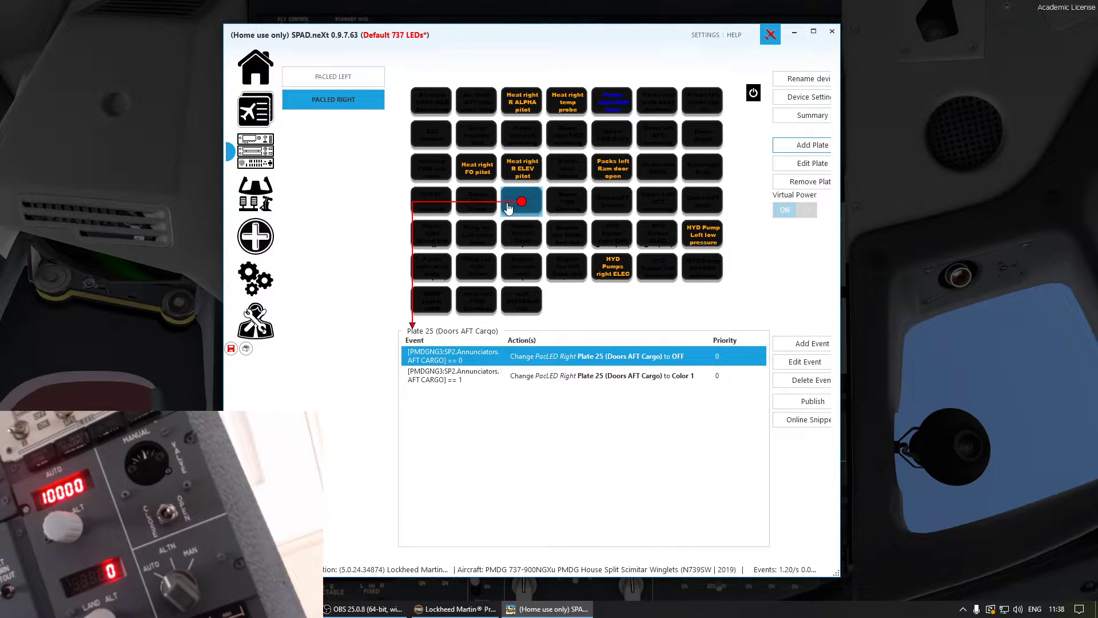
click(477, 300)
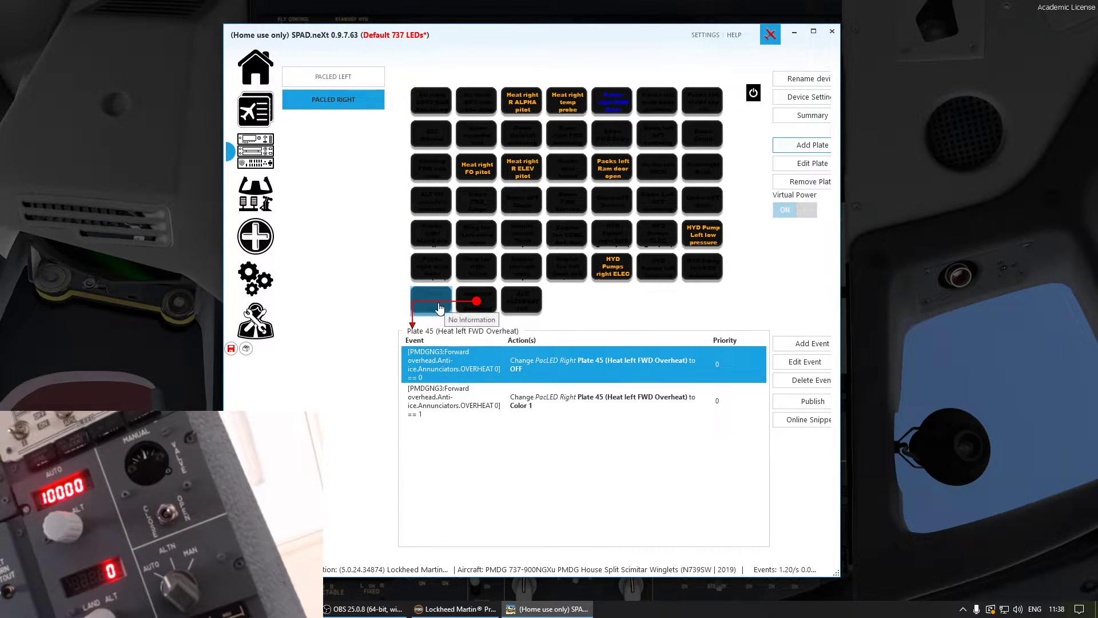
click(440, 308)
click(439, 280)
click(467, 279)
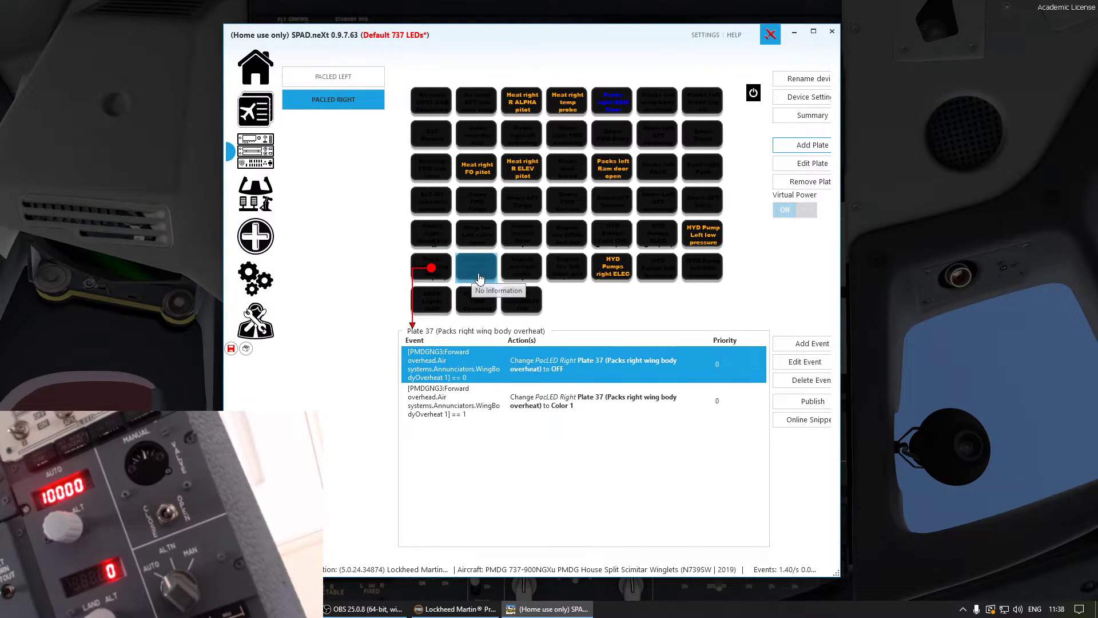
click(522, 269)
click(566, 270)
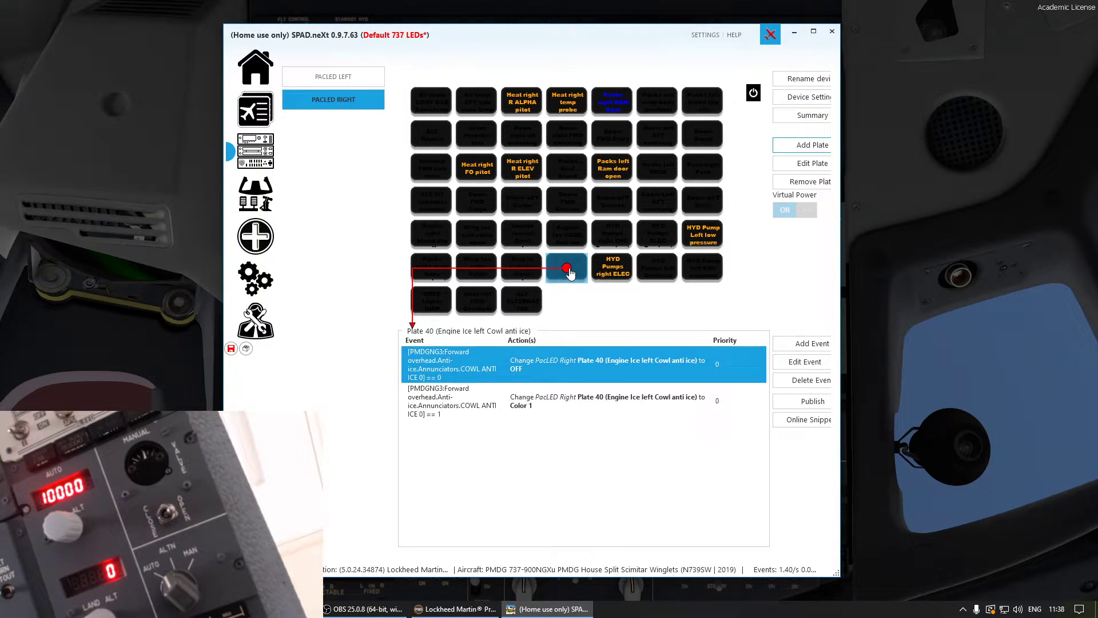
click(639, 269)
click(701, 267)
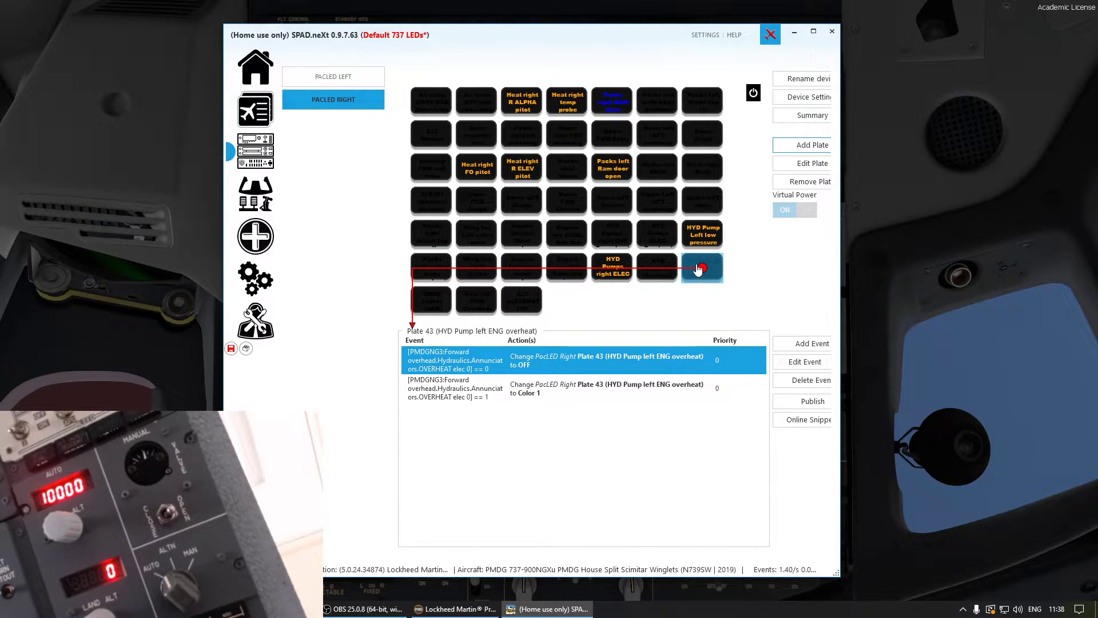
- Review the ALT ALTERNATIVE plate's pin and color settings, closing its configuration without changes
click(533, 311)
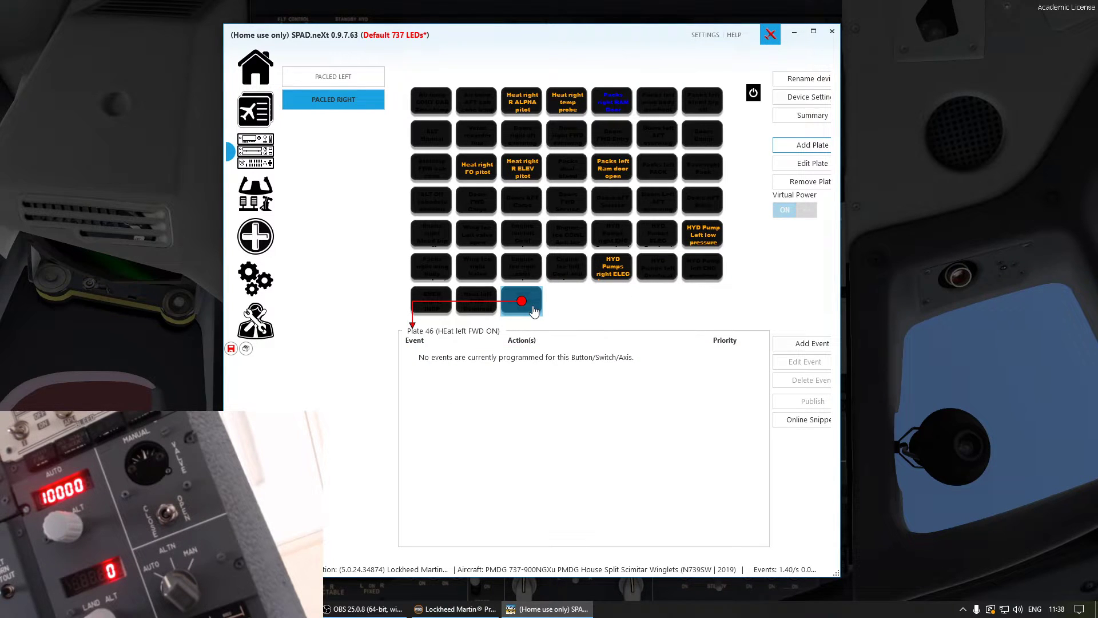
click(795, 166)
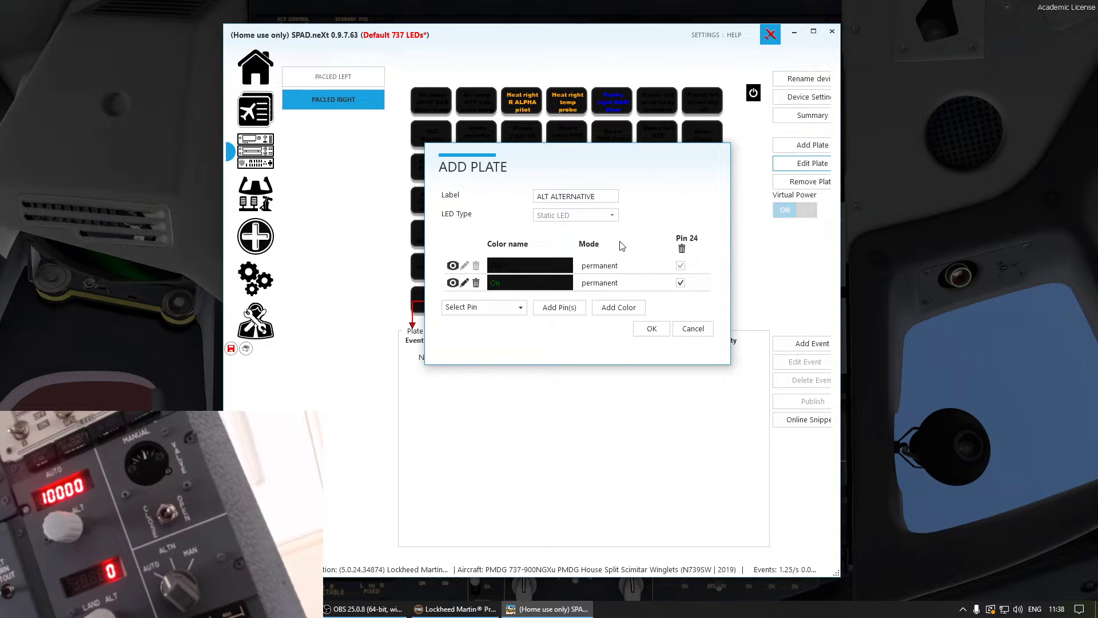
click(679, 334)
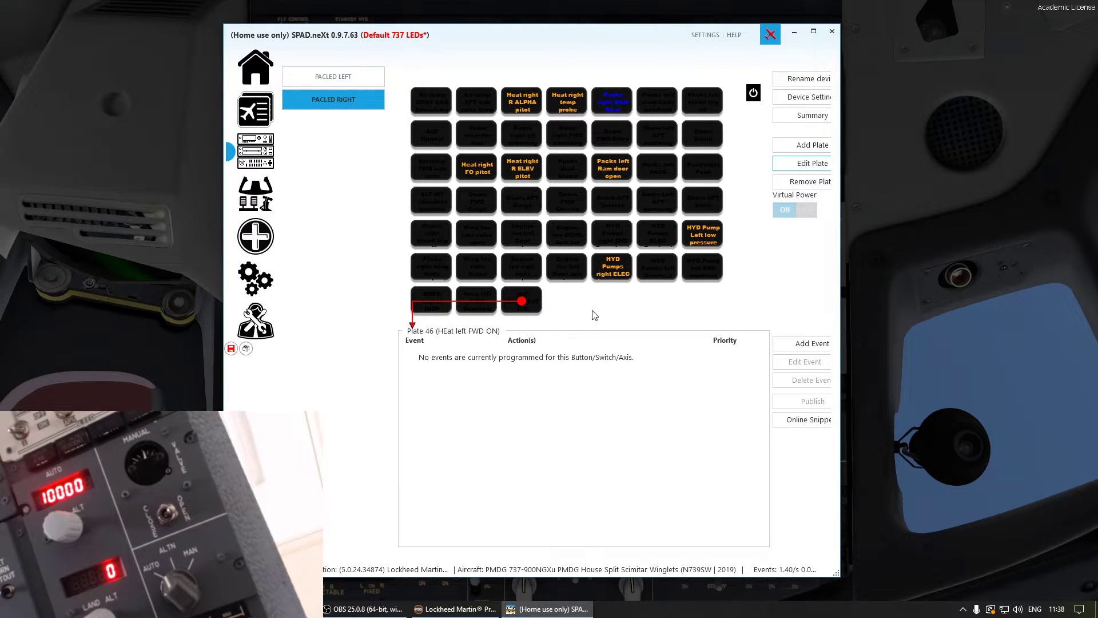
- Widen the window and add an event to the ALT ALTERNATIVE plate that changes its plate color to OFF
drag(836, 571, 876, 573)
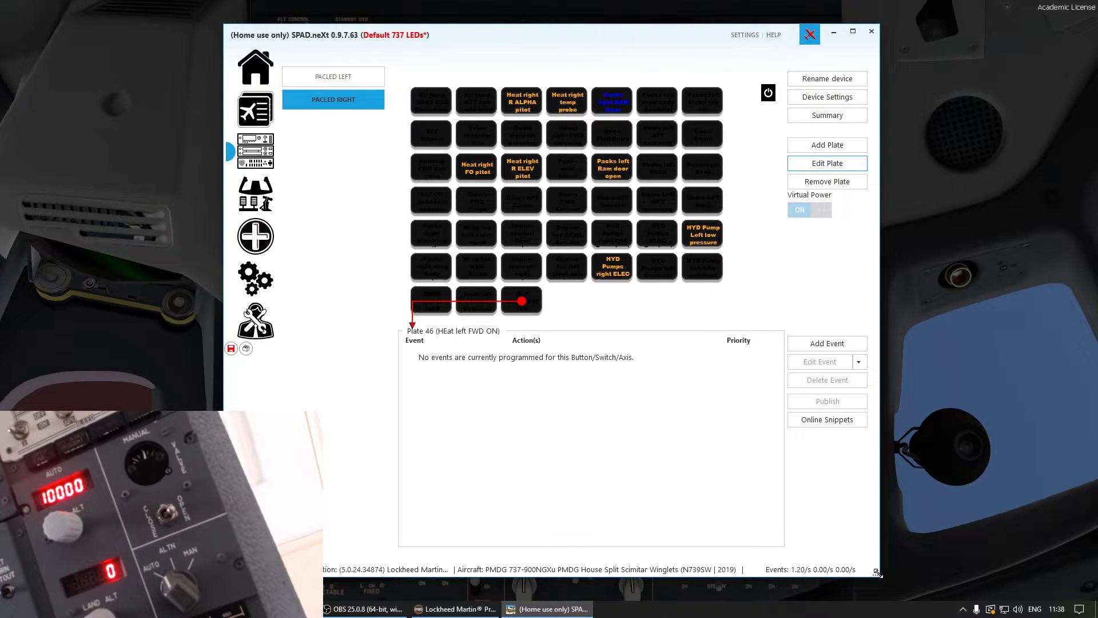
click(833, 341)
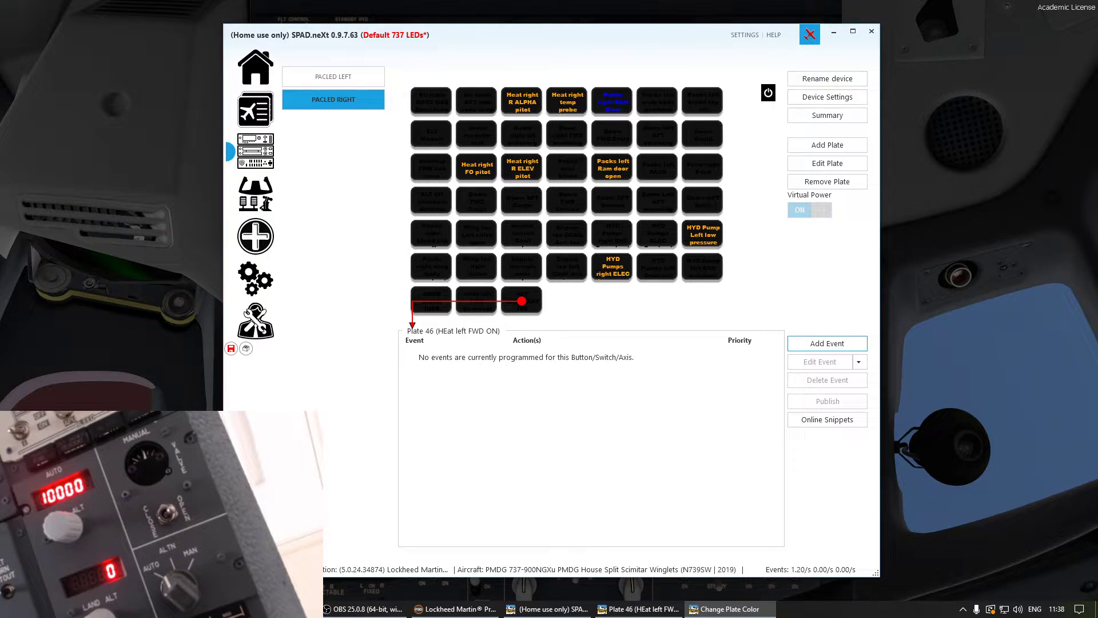
drag(791, 287, 522, 273)
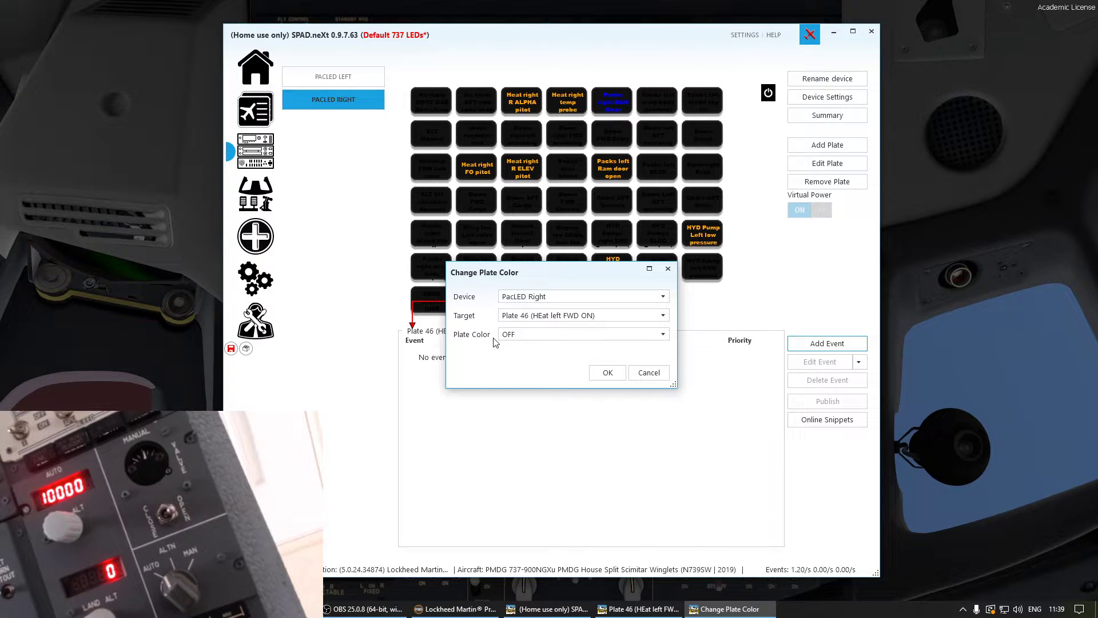
click(515, 338)
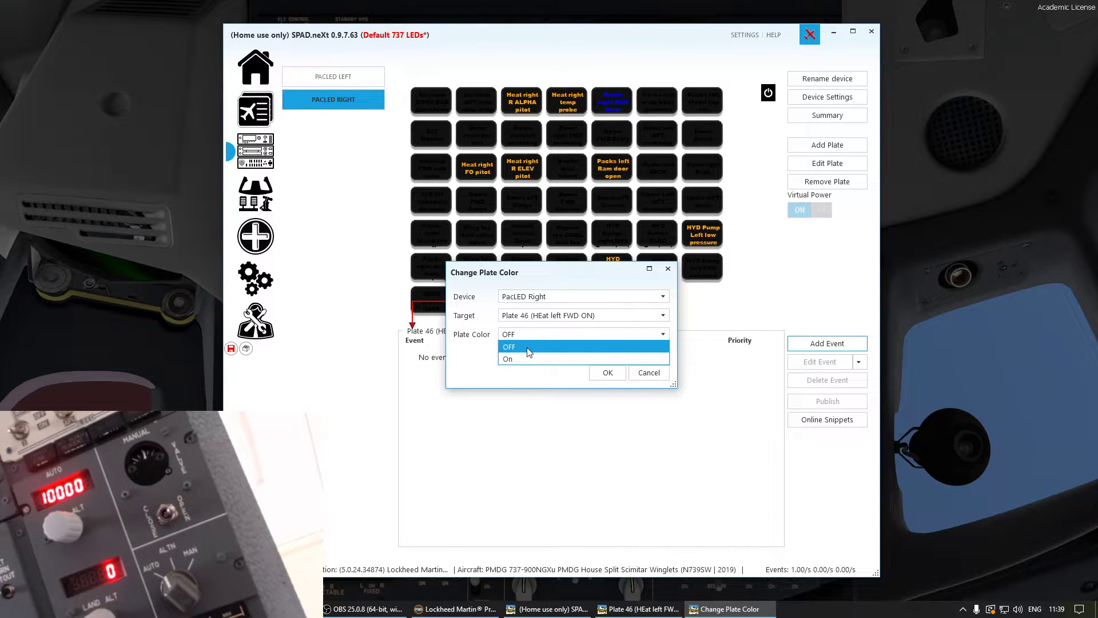
click(530, 347)
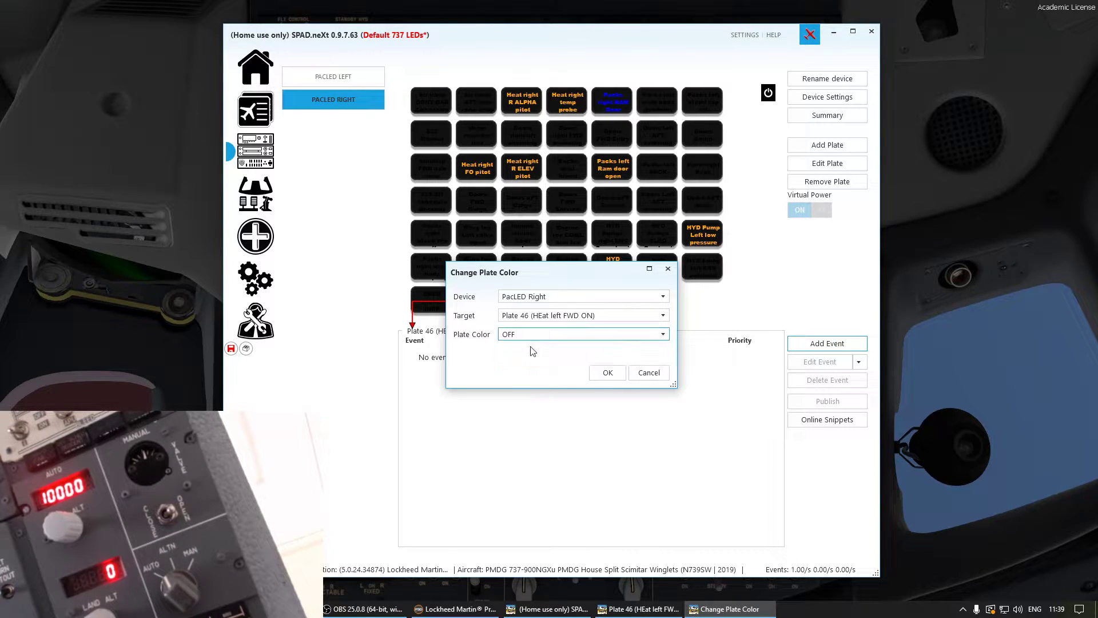
click(606, 372)
- Start a new condition for the OFF event and open the data selection for its source
drag(801, 168, 554, 130)
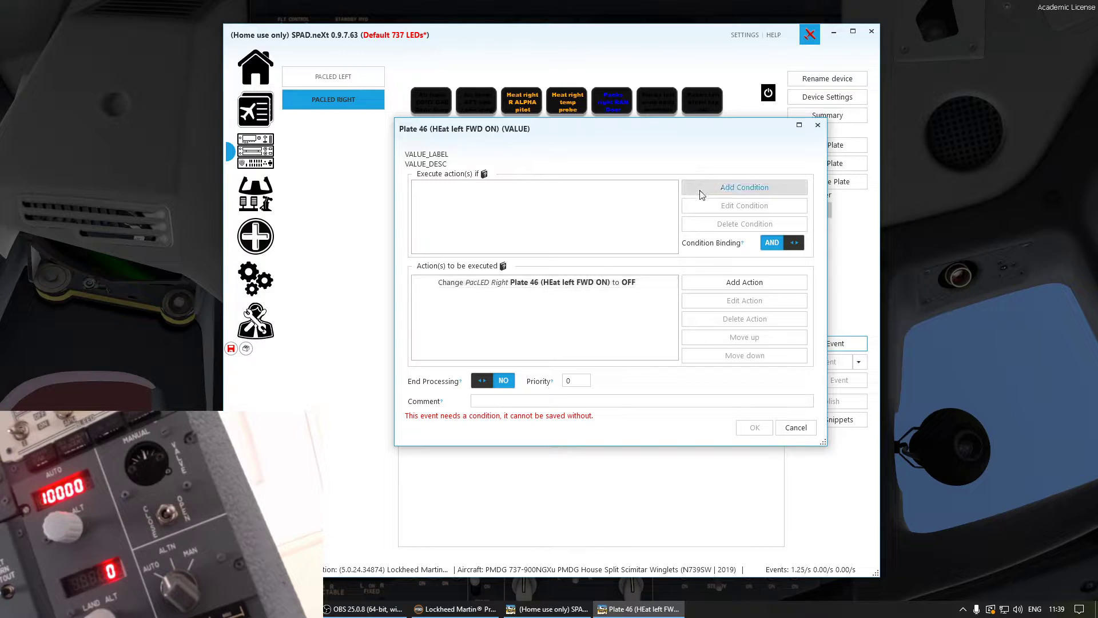
click(744, 187)
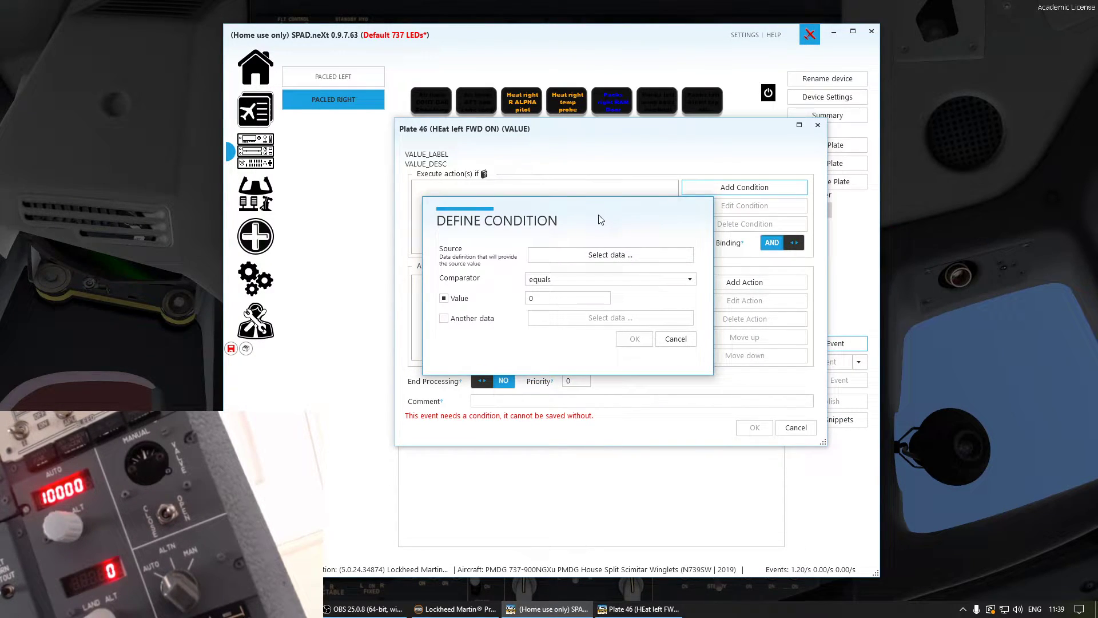
click(597, 258)
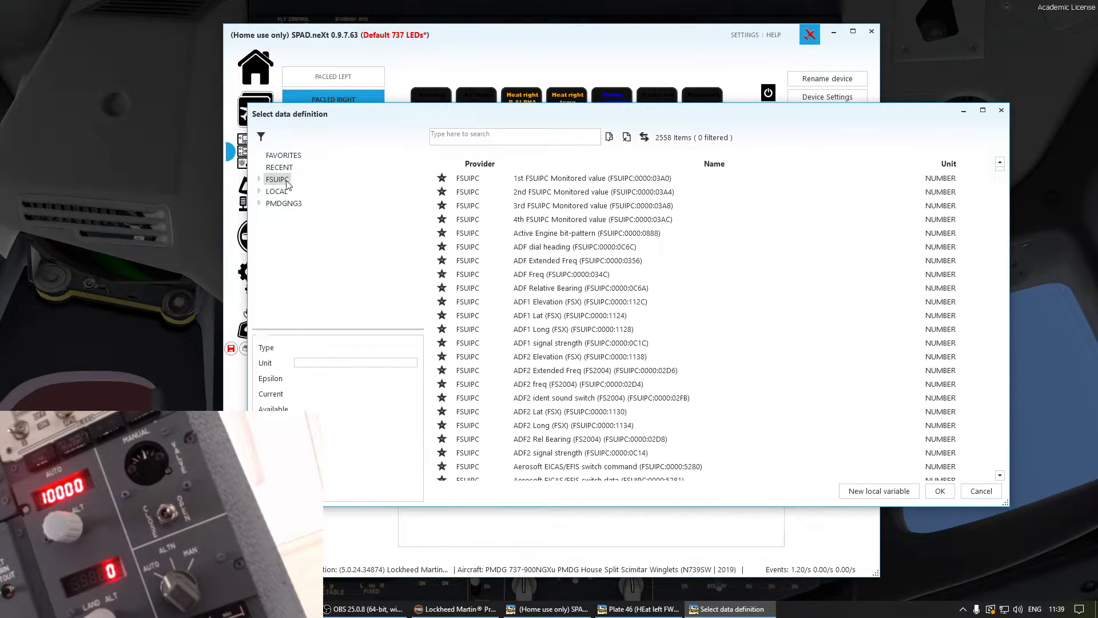
- Browse the LOCAL and PMDGNG3 categories of the data definitions for a suitable condition source
click(259, 192)
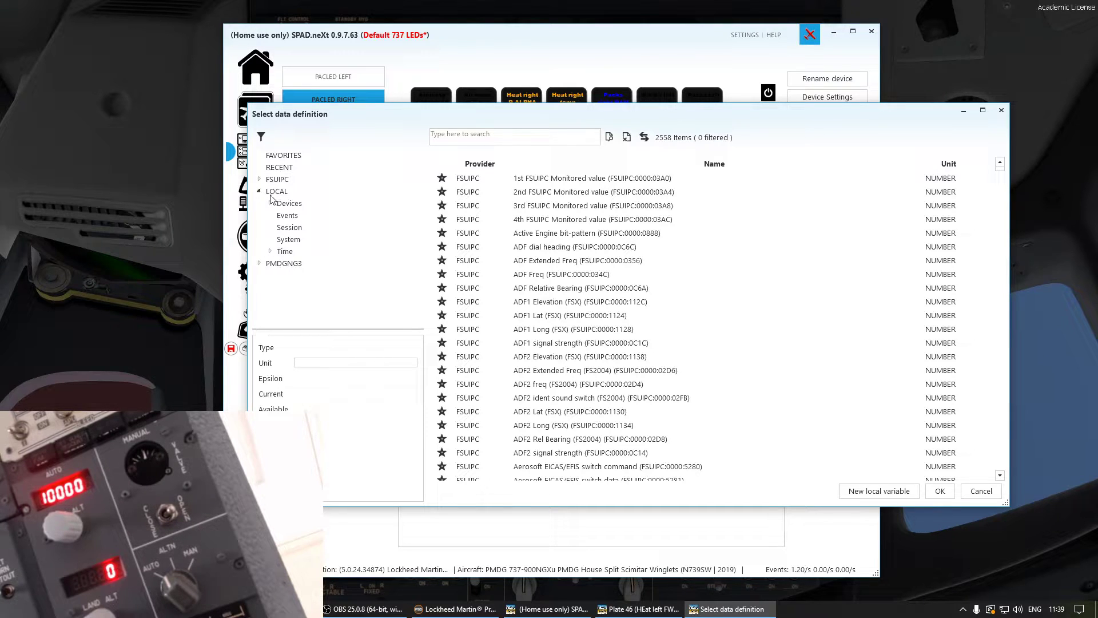
click(270, 204)
click(269, 205)
click(259, 192)
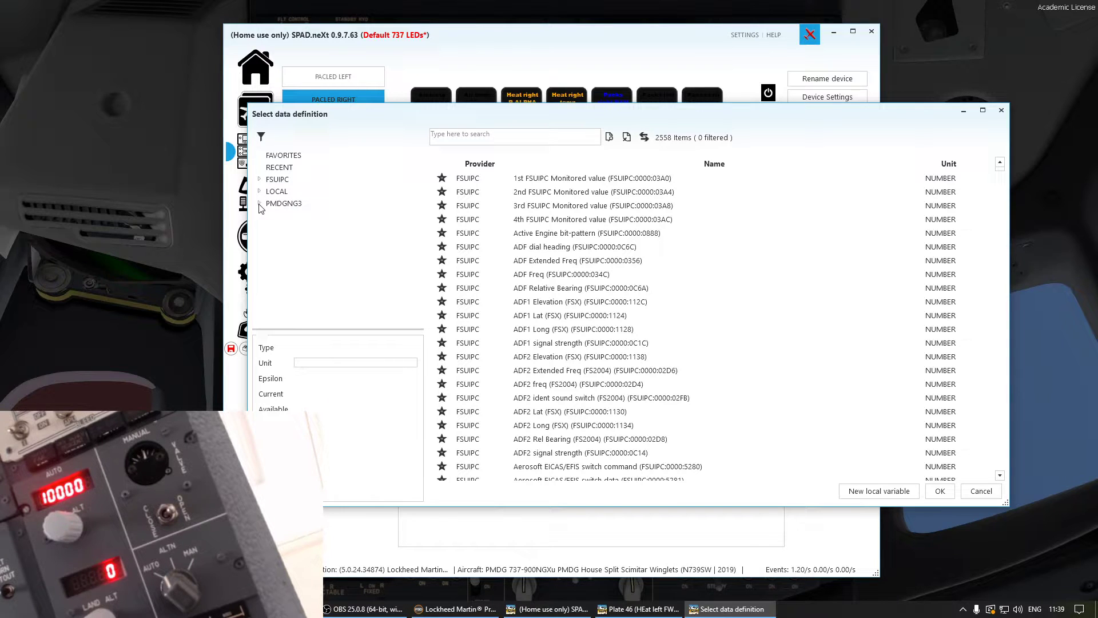
click(260, 204)
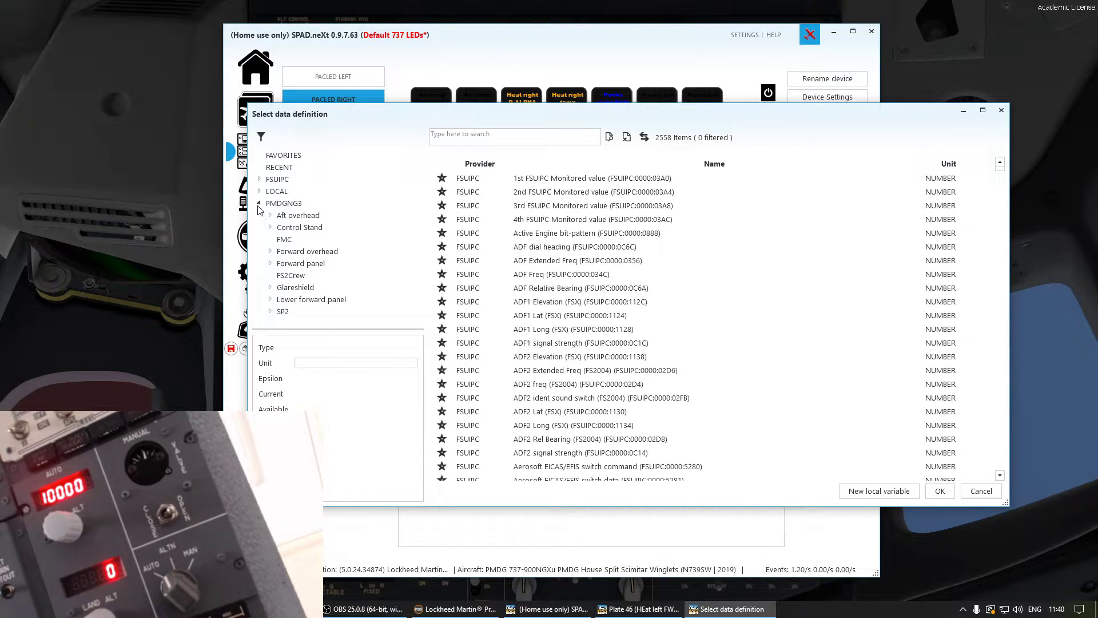
click(260, 204)
- Search all data definitions for "altern" and leave the data selection without choosing one
click(503, 138)
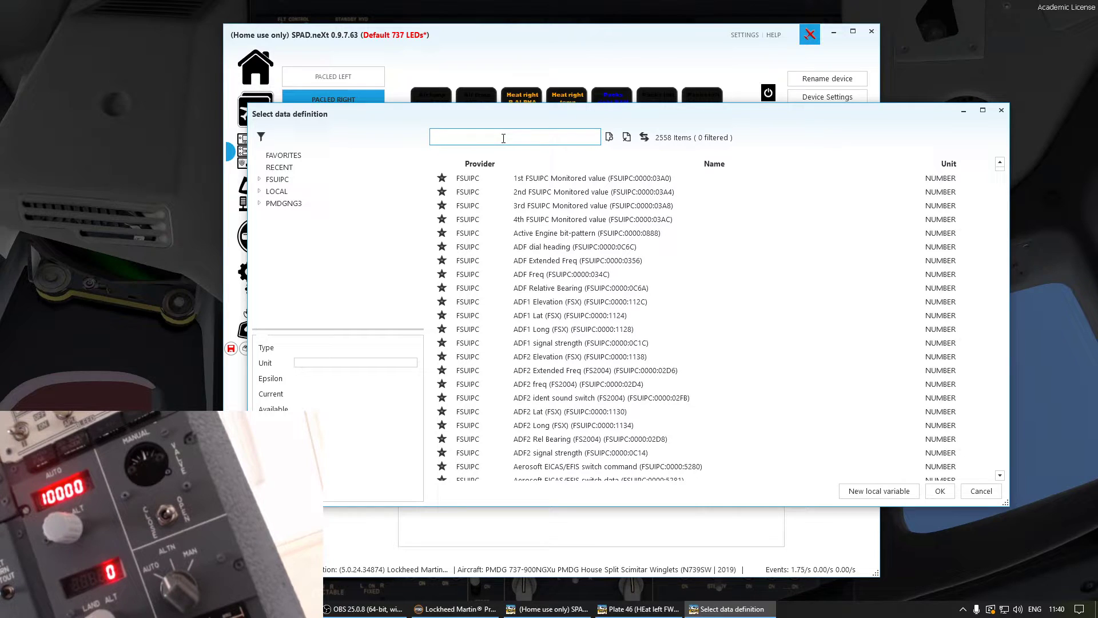
text(alter)
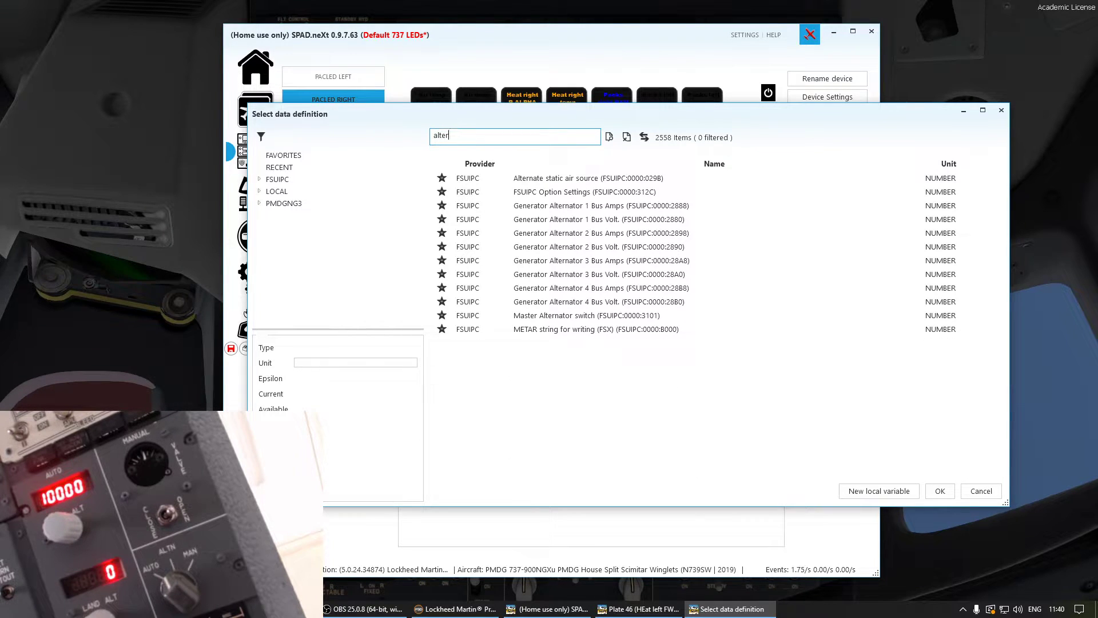
text(n)
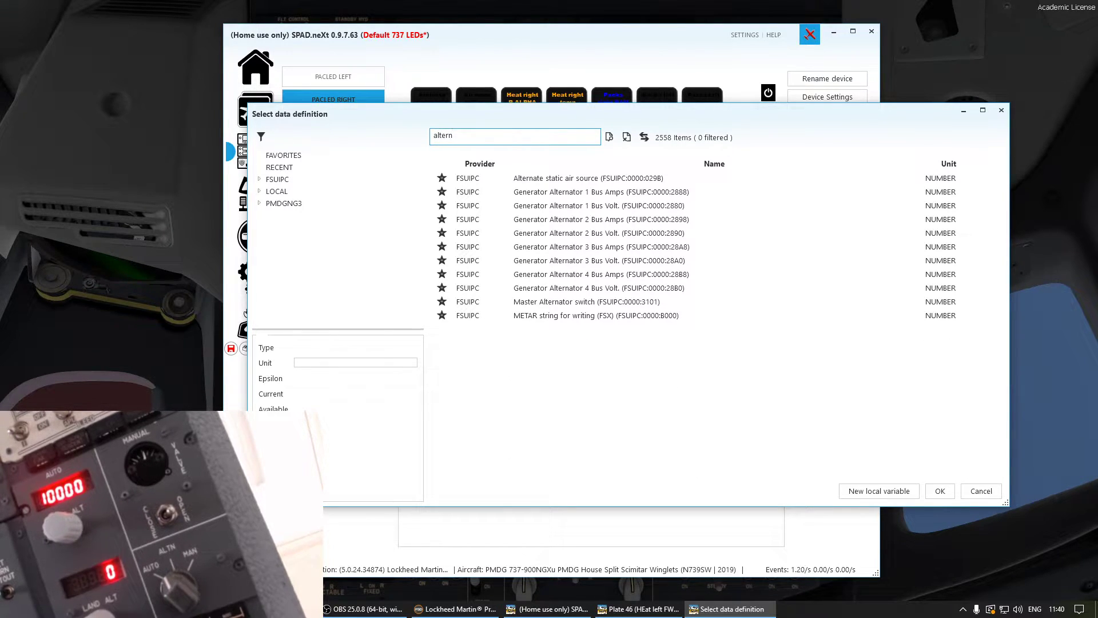
click(967, 486)
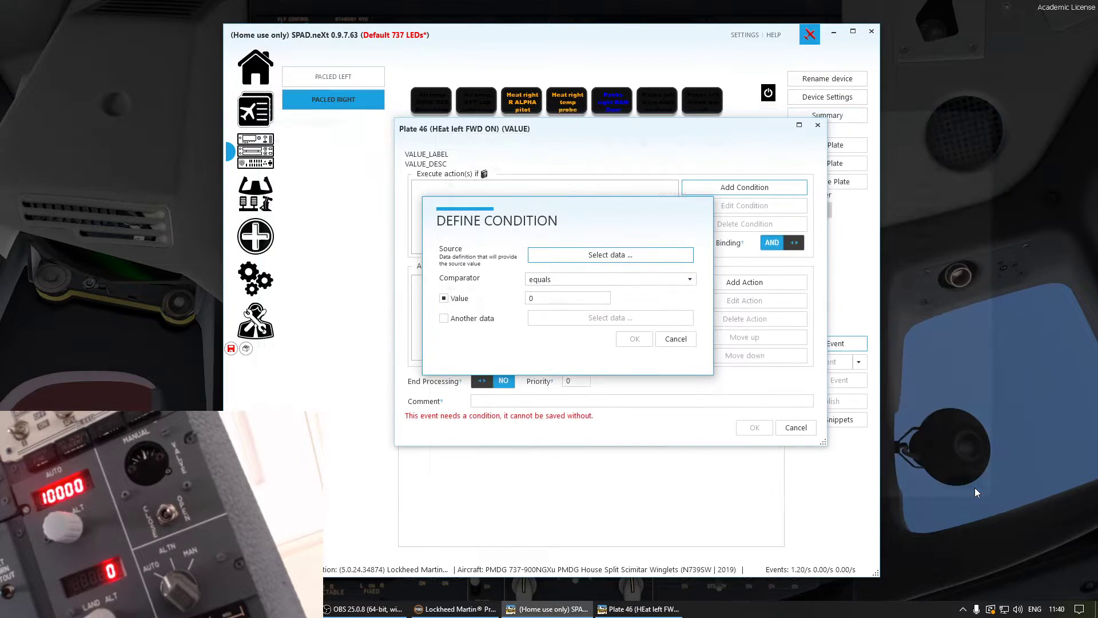
- Reopen the condition's source data selection and search all definitions for "alter"
click(632, 259)
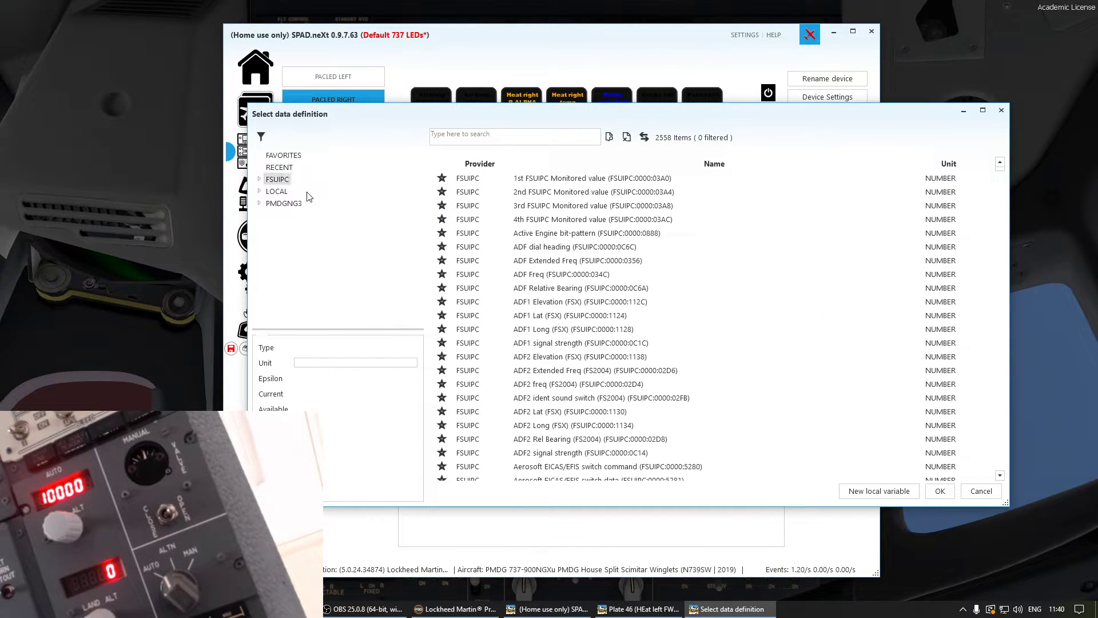
click(489, 135)
text(alter)
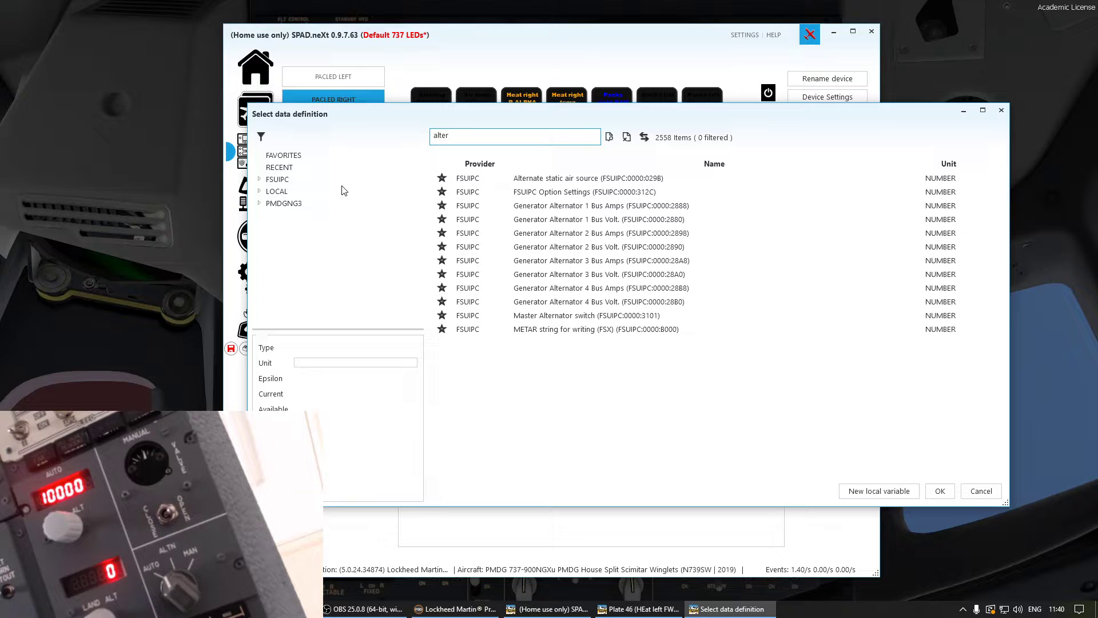
- Limit the "alter" search to PMDGNG3 Forward overhead, look through its subcategories, and leave the selection without choosing a source
click(260, 204)
click(288, 215)
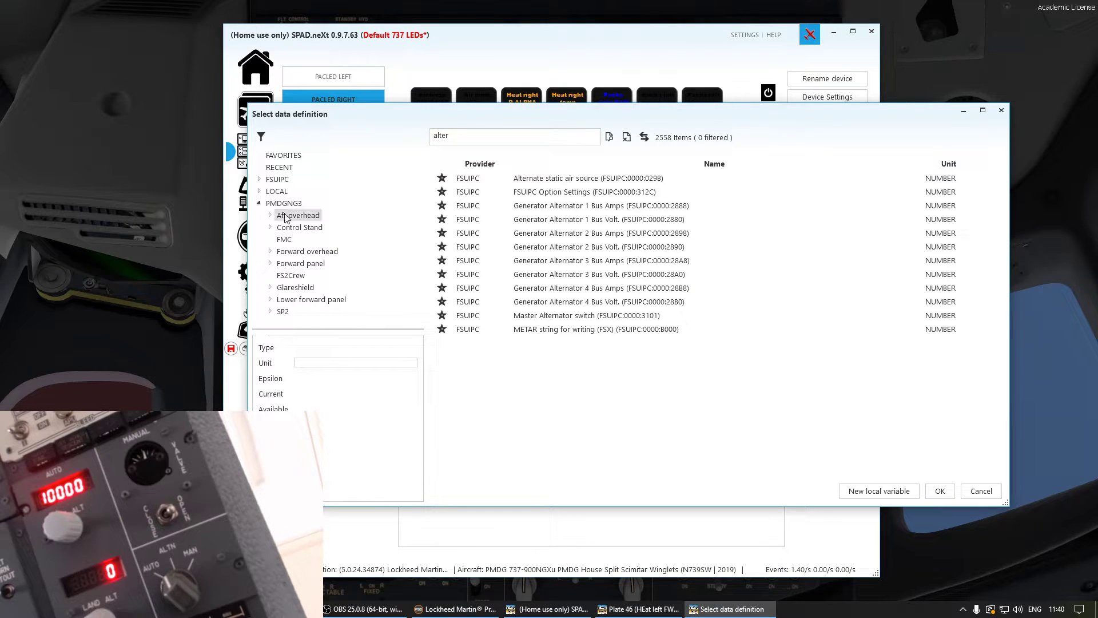
click(286, 252)
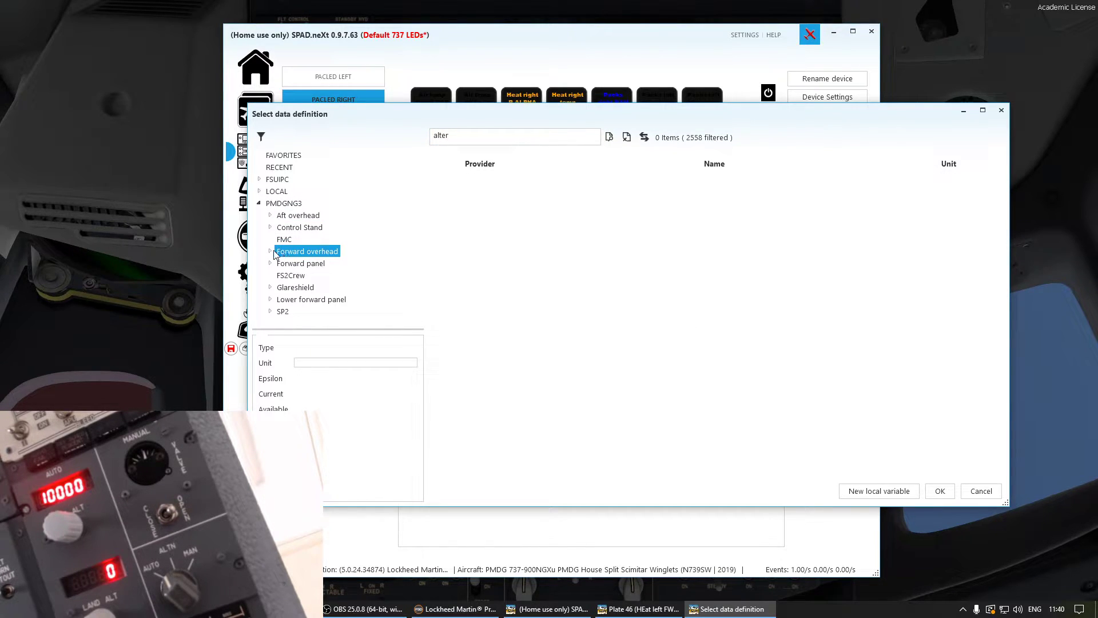
click(271, 252)
scroll(295, 241, down, 1)
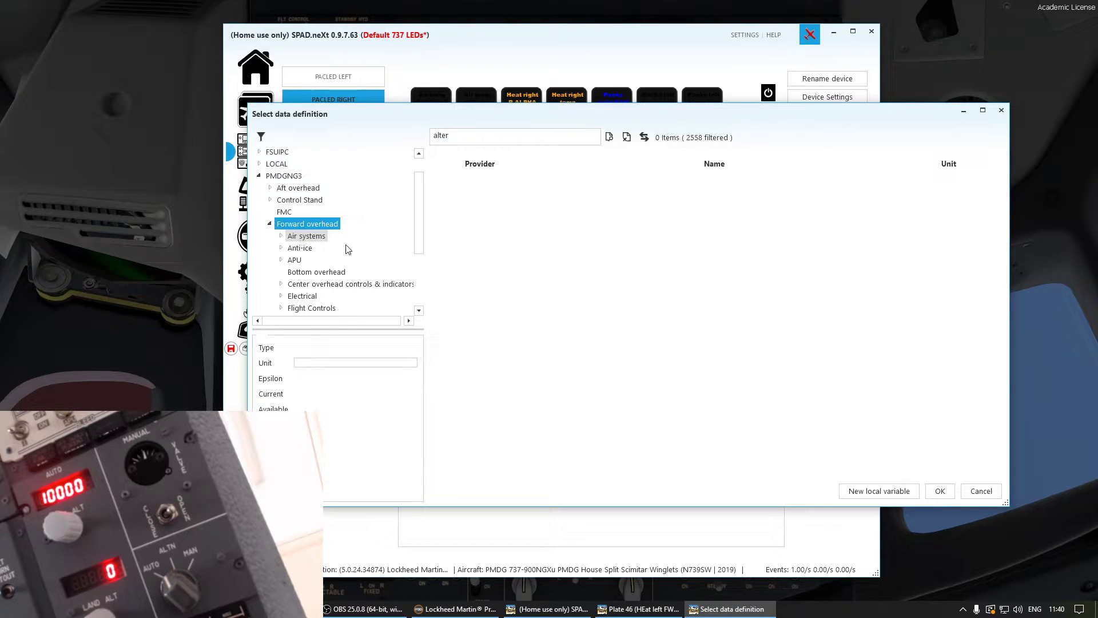
click(975, 490)
- Reopen the condition's source selection, limit the data definitions to PMDGNG3, and search them for "alt"
click(589, 261)
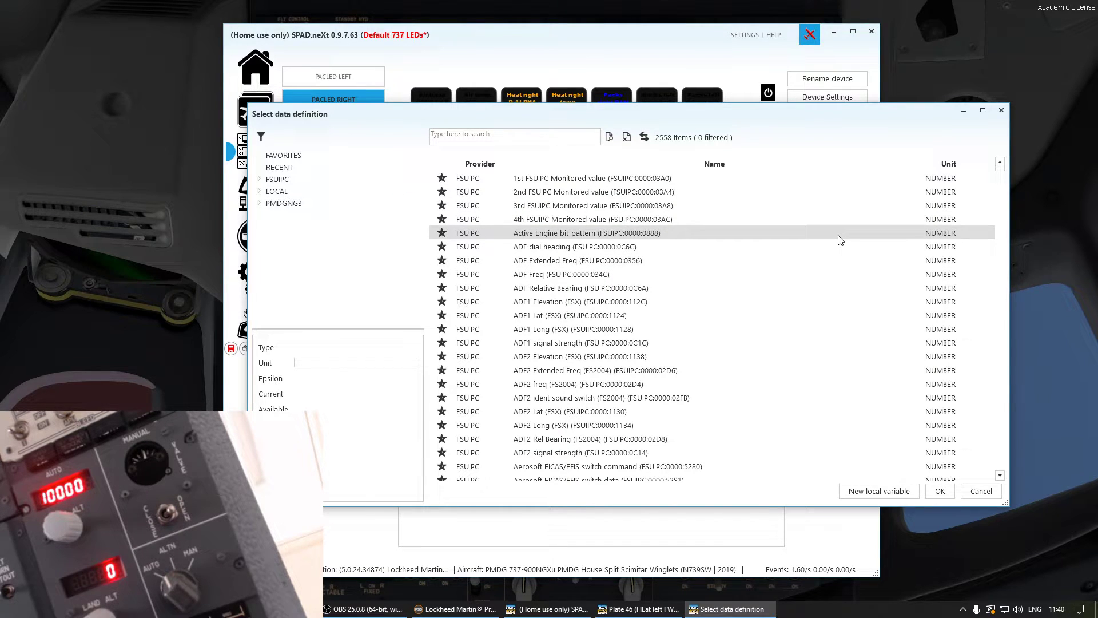
click(288, 202)
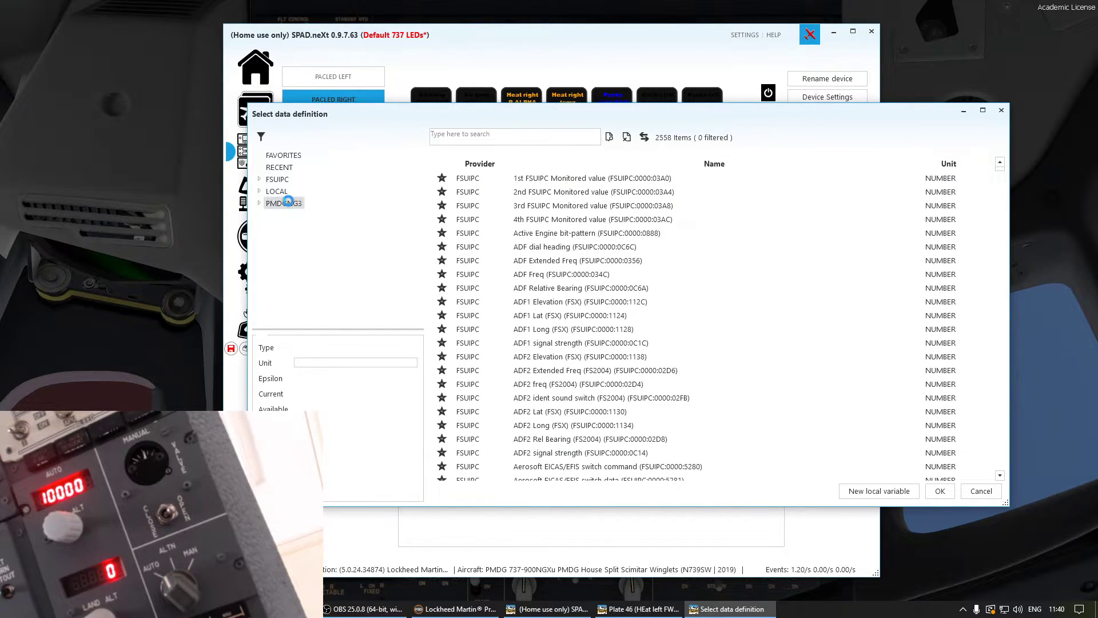
click(505, 135)
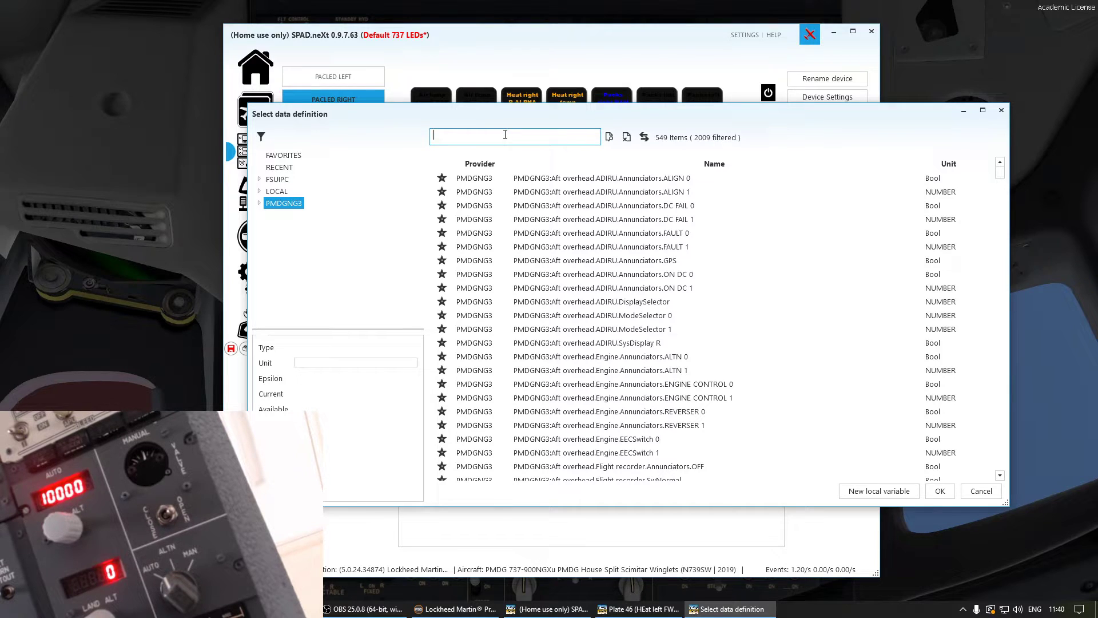
text(alt)
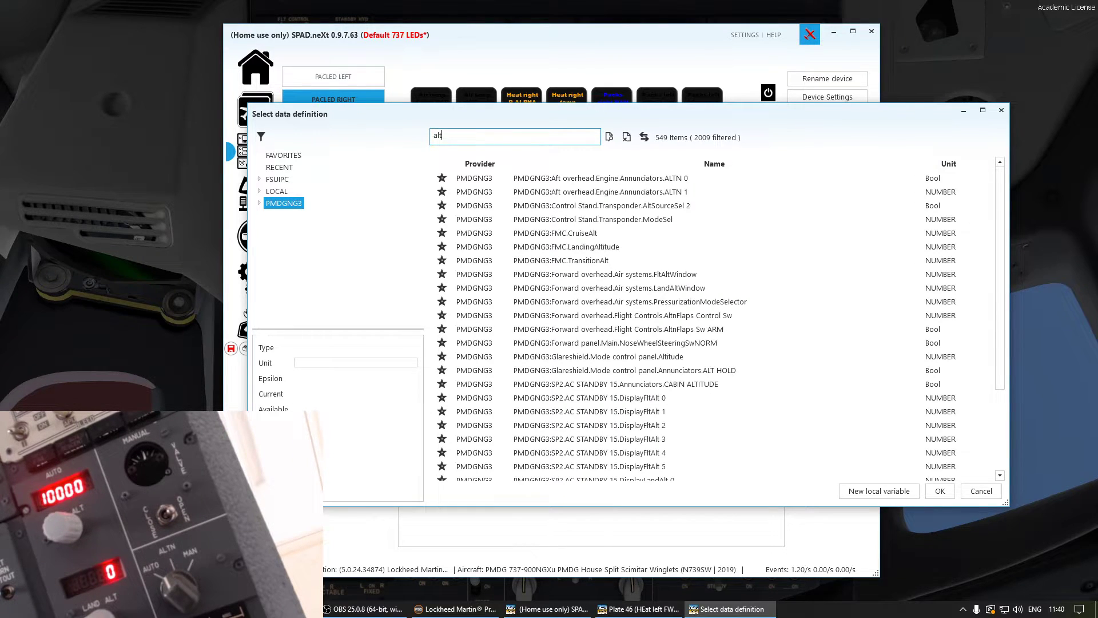
- Leave the data selection without choosing a source, discard the open condition, and start a new one
text(e)
key(BackSpace)
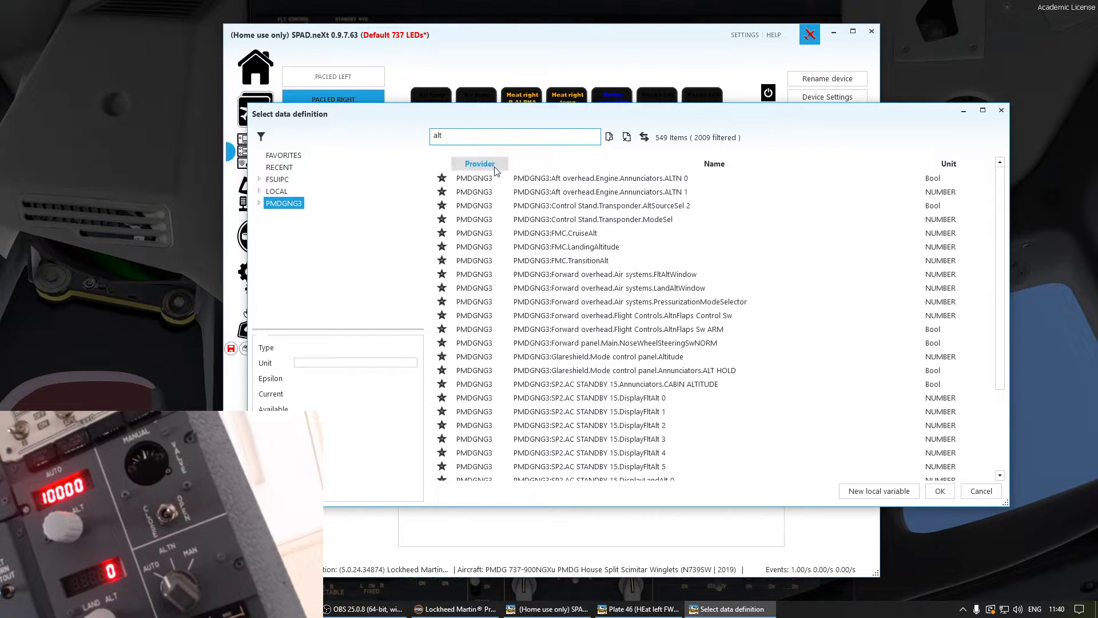
click(966, 491)
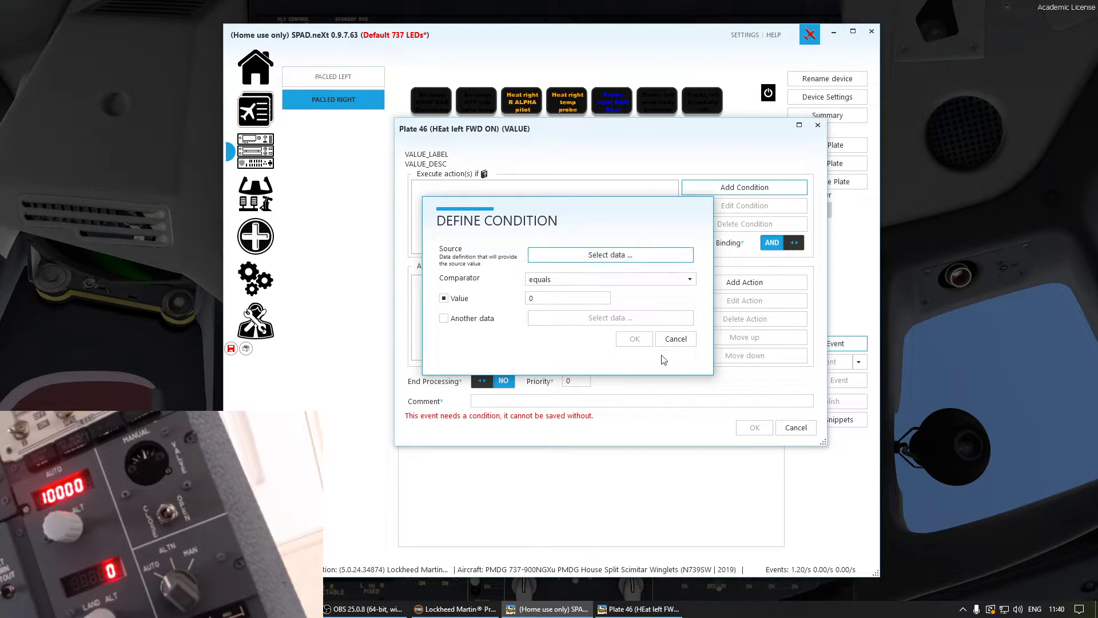
click(676, 339)
click(694, 185)
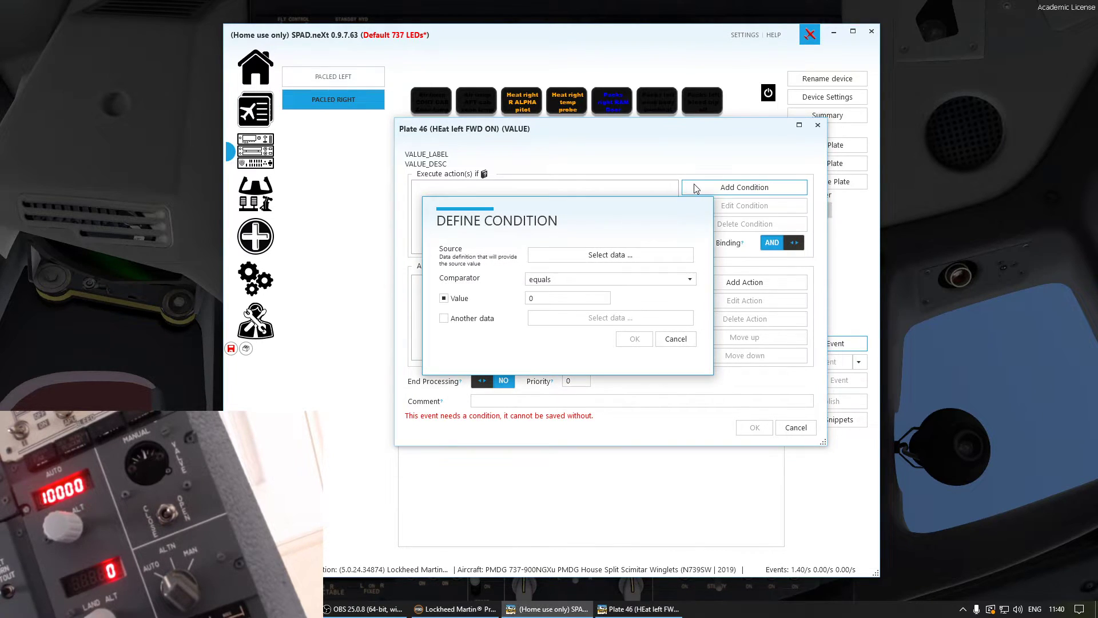
- Open the condition's source data selection, search all definitions for "alter", and clear the search again
click(599, 255)
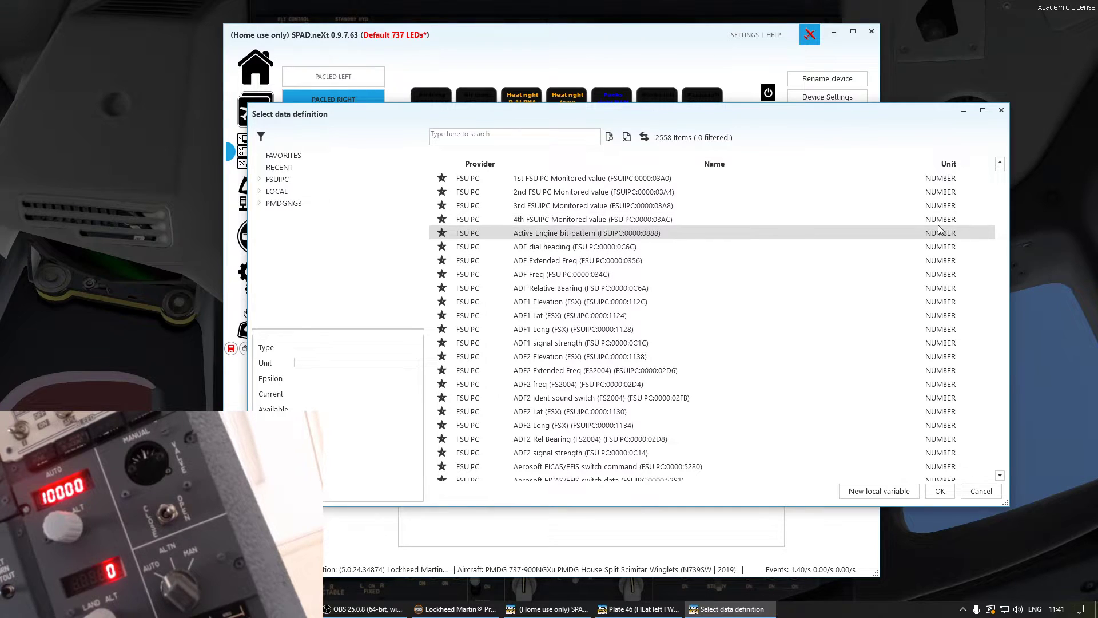
scroll(581, 228, down, 3)
click(543, 138)
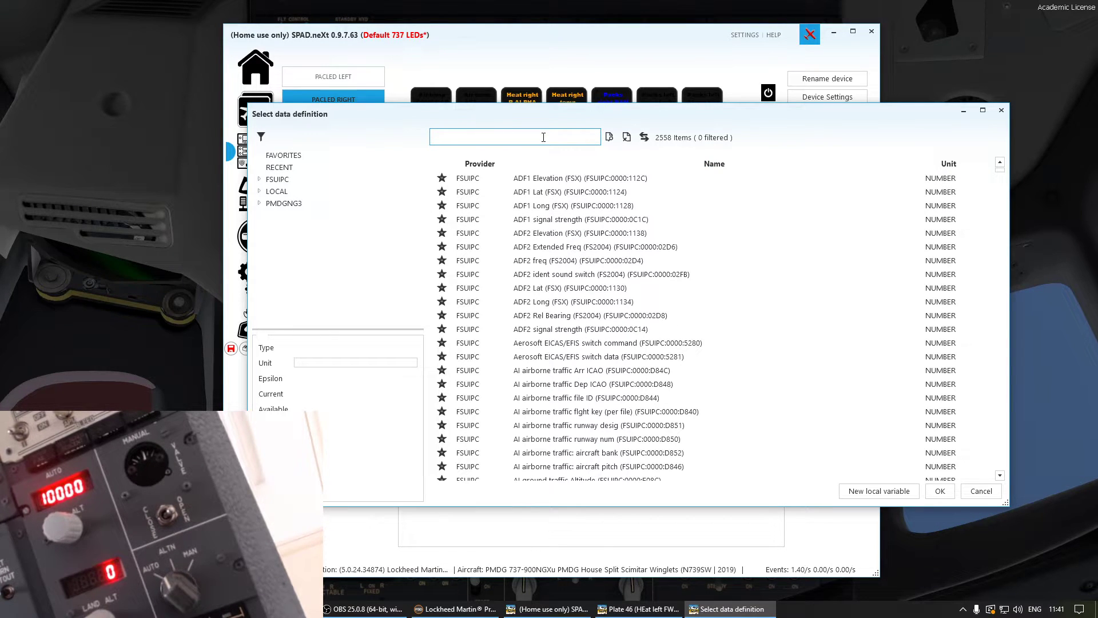
text(alter)
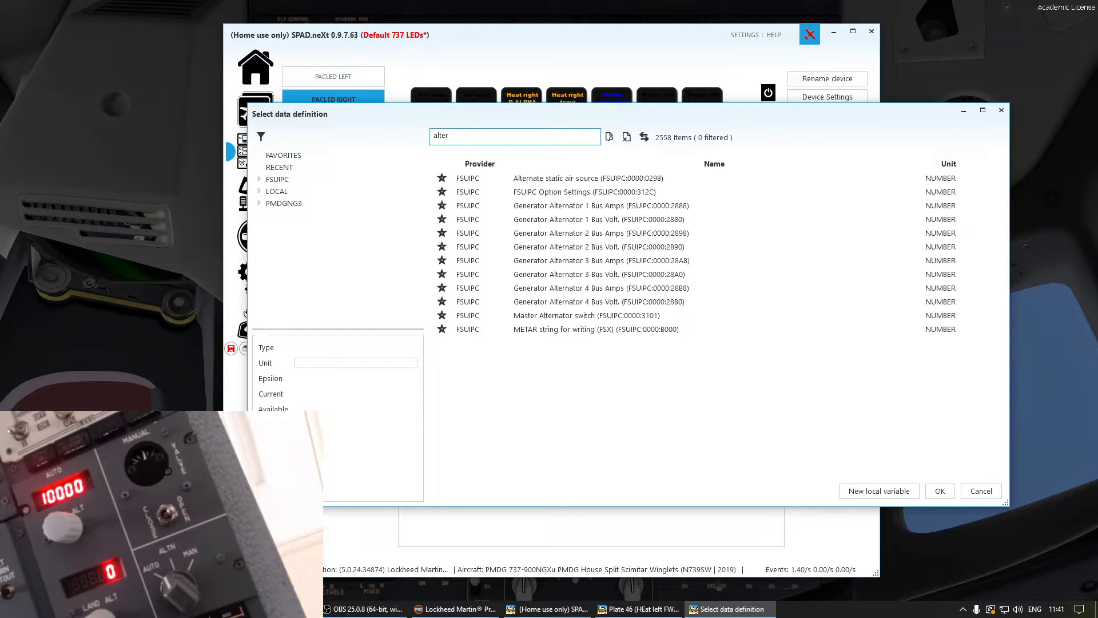
key(BackSpace)
key(BackSpace)
key(BackSpace)
key(BackSpace)
key(BackSpace)
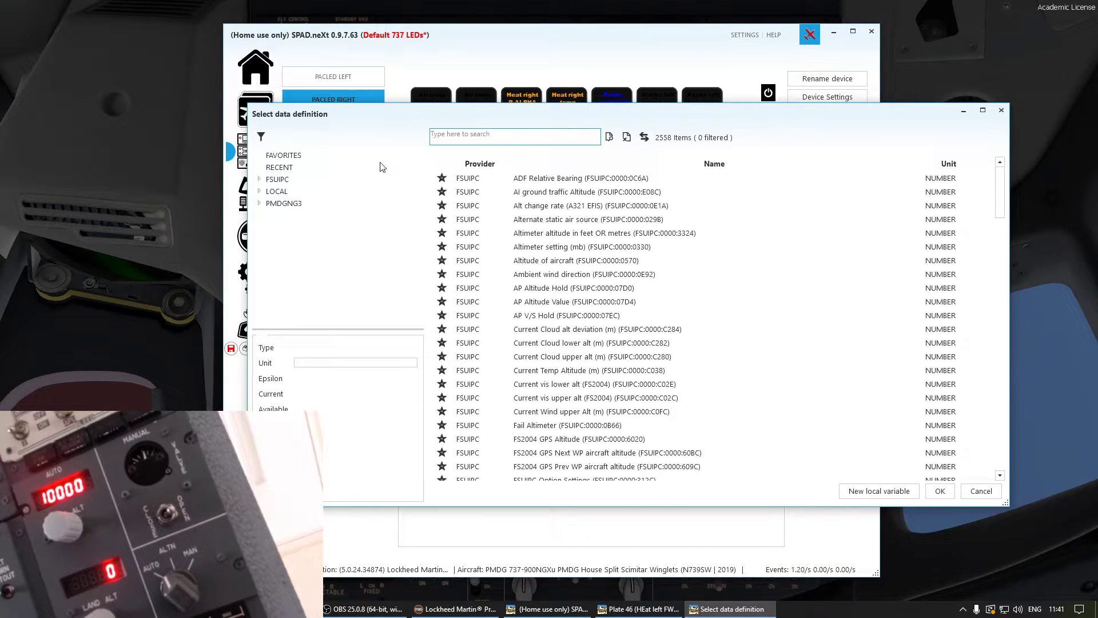
- Expand the PMDGNG3 categories, search the favorites for "alter", and leave the data selection without choosing a source
click(259, 204)
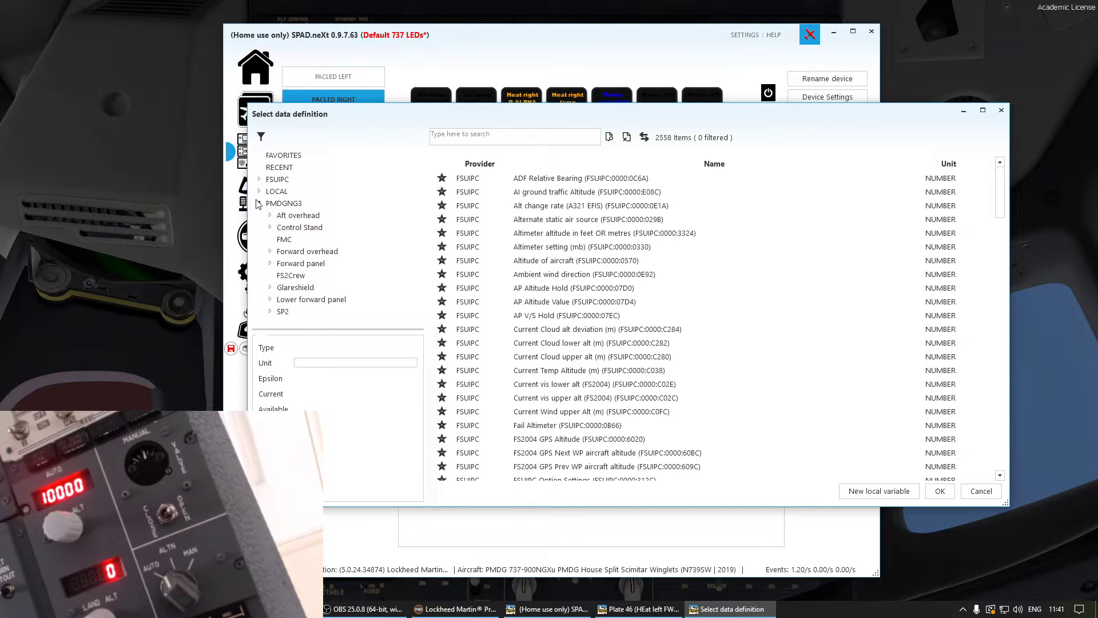
click(281, 156)
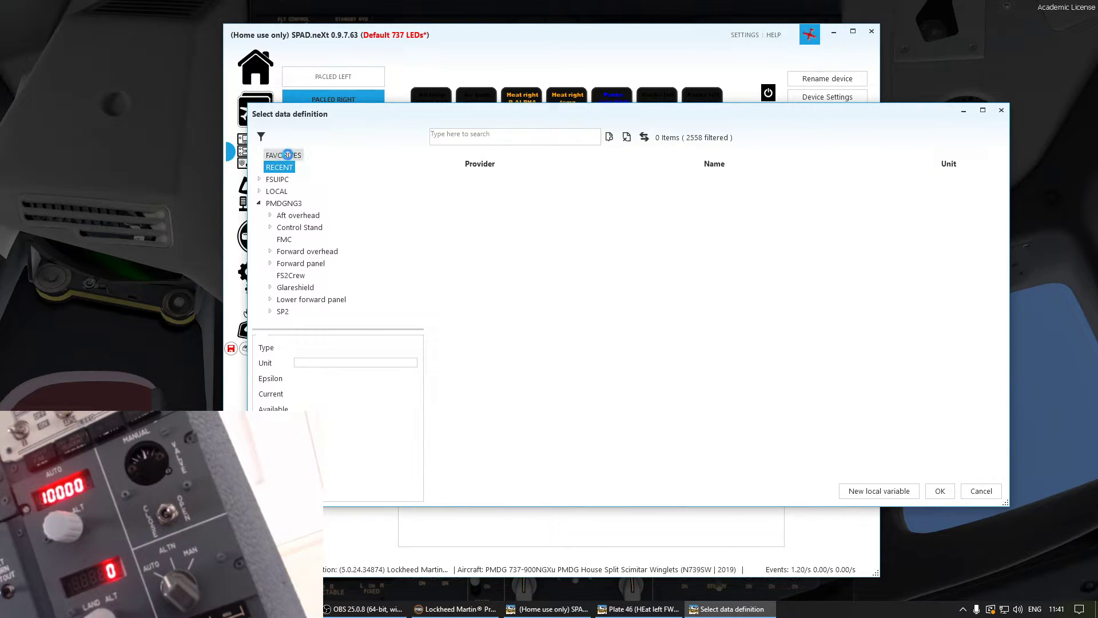
click(518, 133)
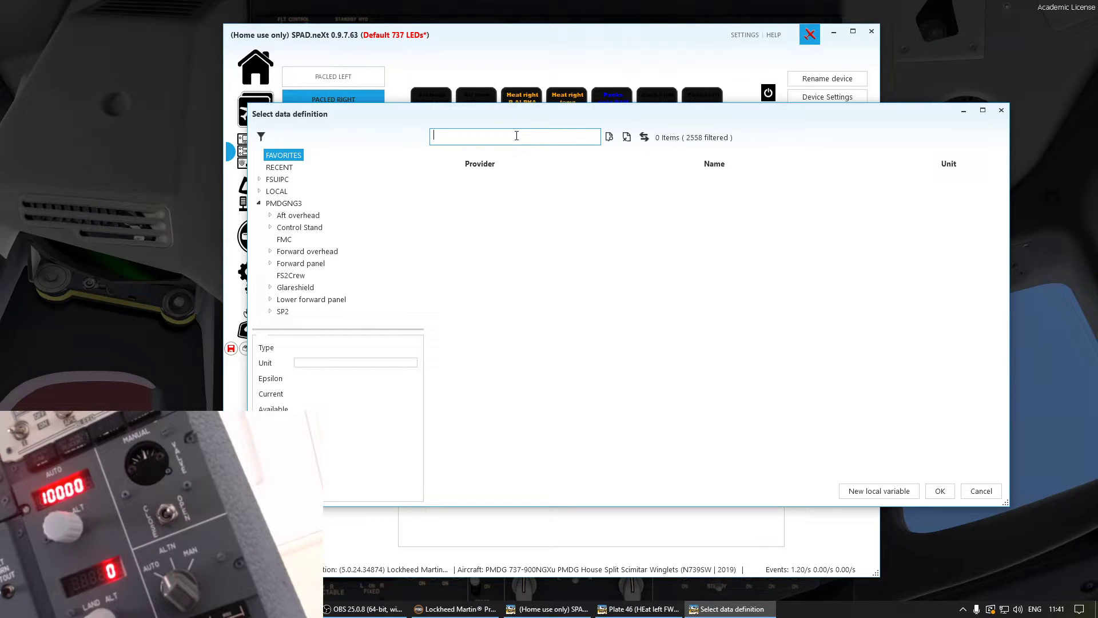
text(alter)
click(979, 496)
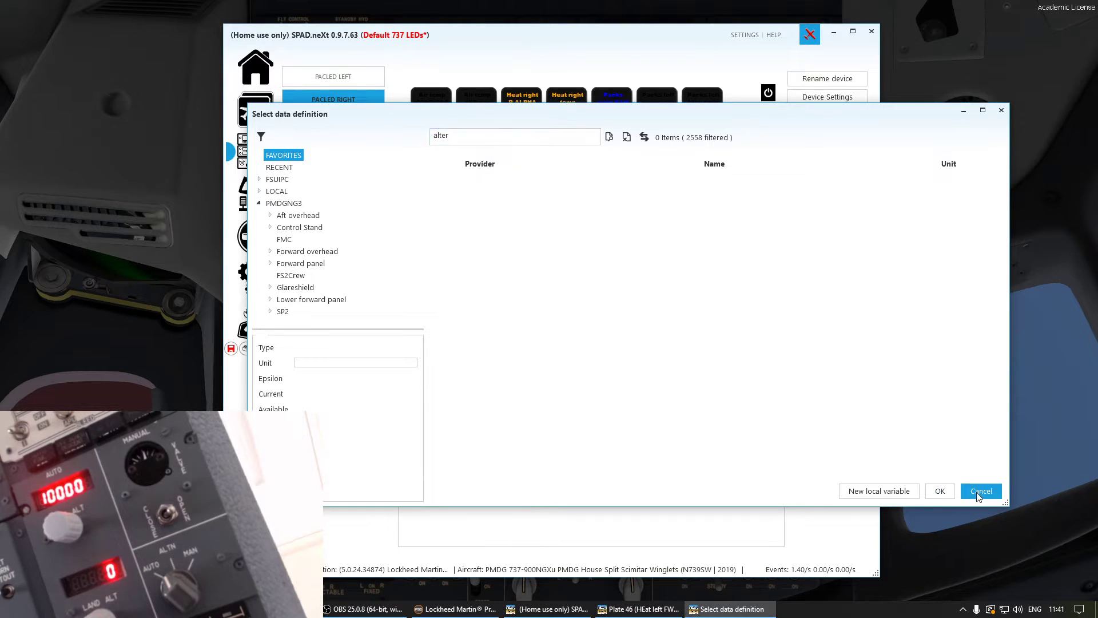
- Reopen the source selection, search all definitions for "alt", and choose PMDGNG3:SP2.Annunciators.ALTN as the condition's source
click(540, 253)
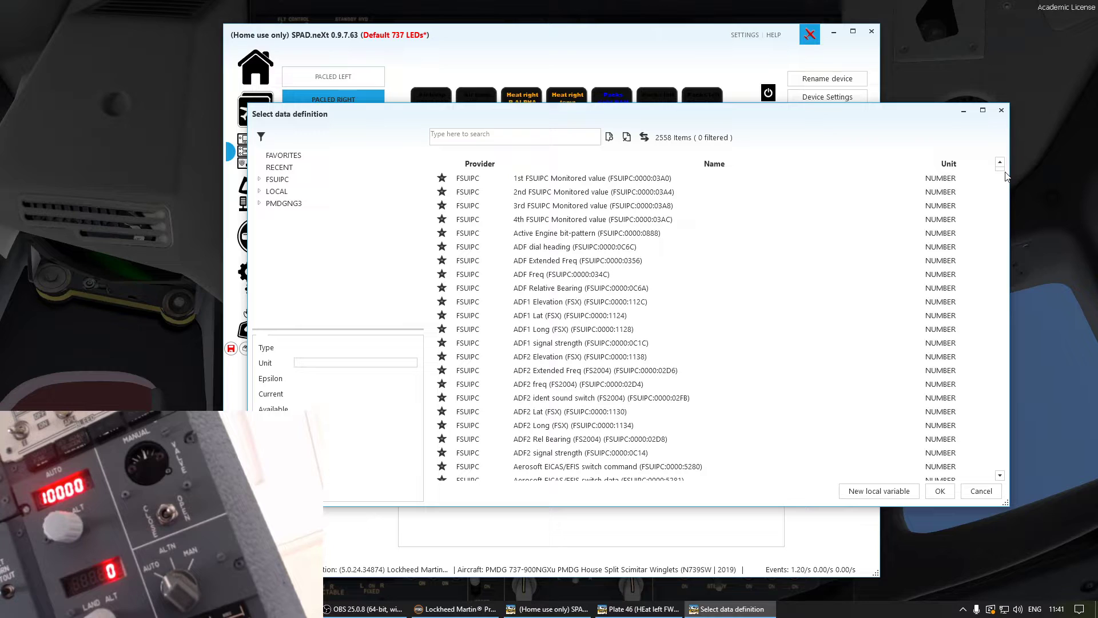
drag(1000, 167, 1015, 351)
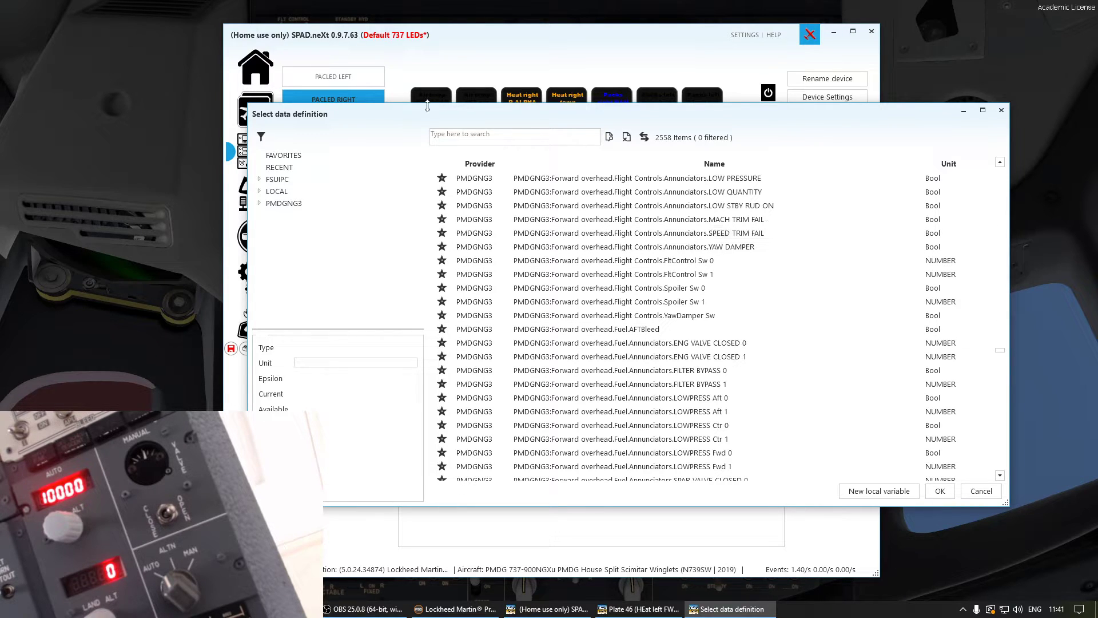
click(471, 139)
text(alt)
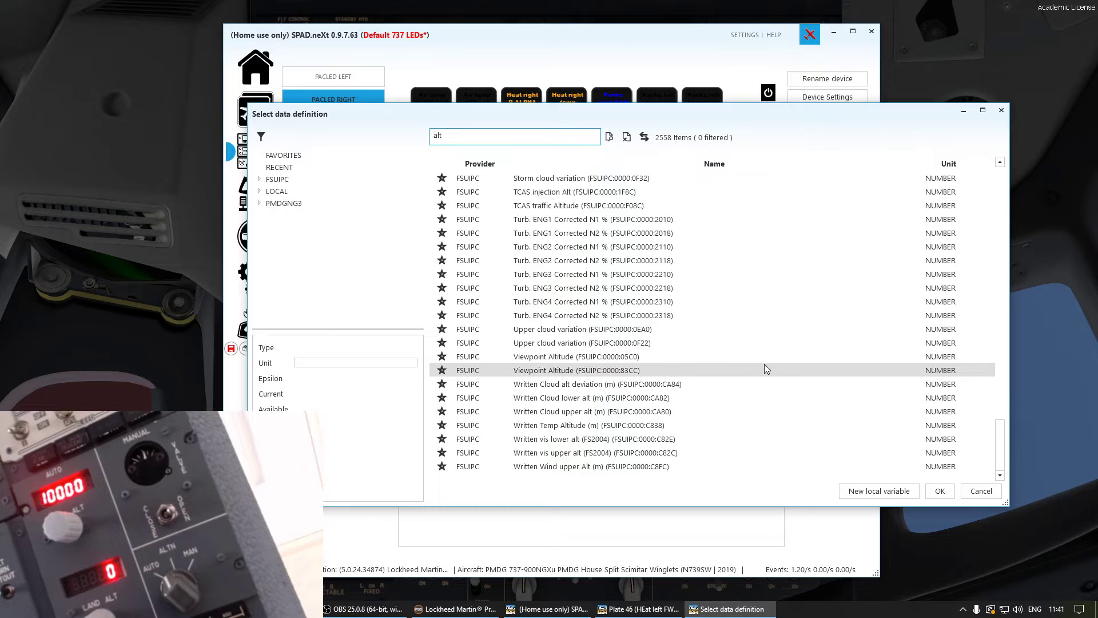
scroll(767, 369, up, 10)
scroll(764, 366, up, 7)
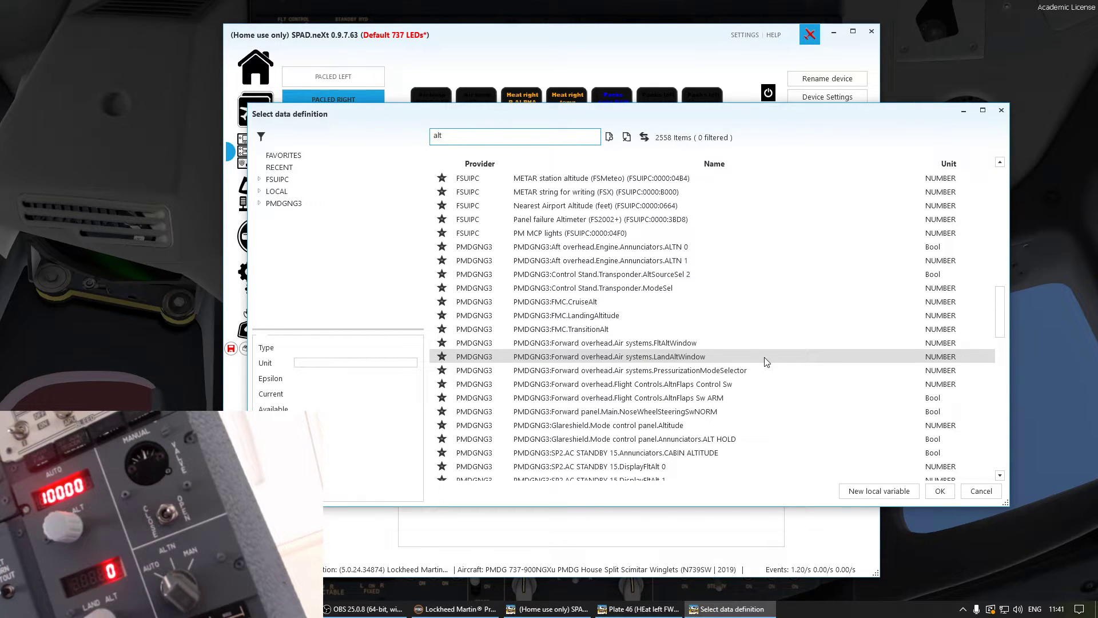
scroll(766, 362, up, 10)
scroll(767, 361, down, 9)
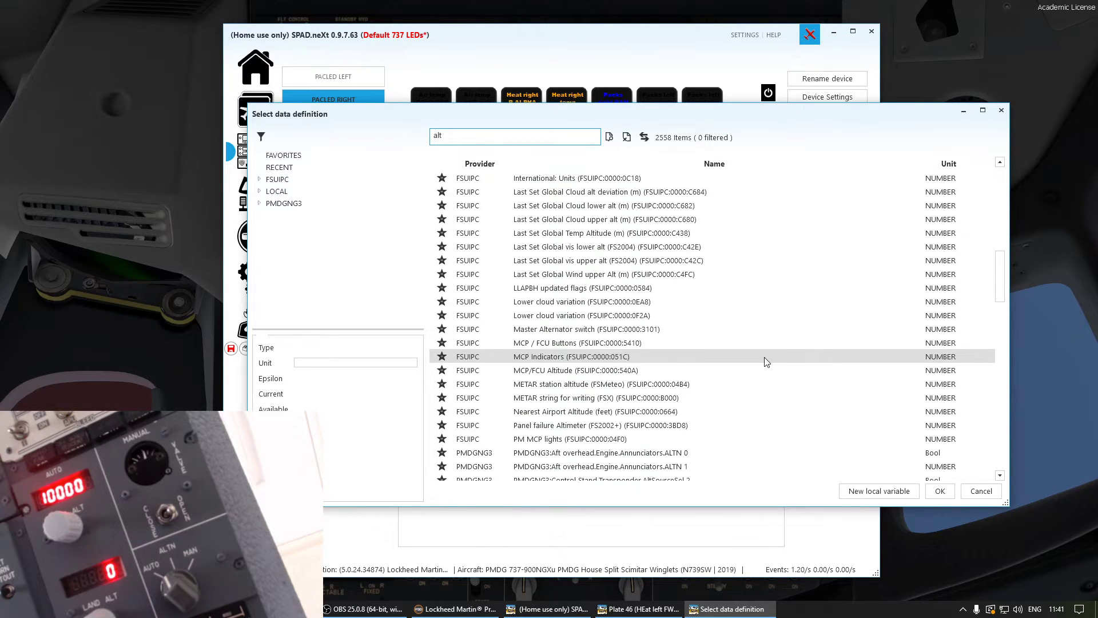
scroll(766, 362, down, 1)
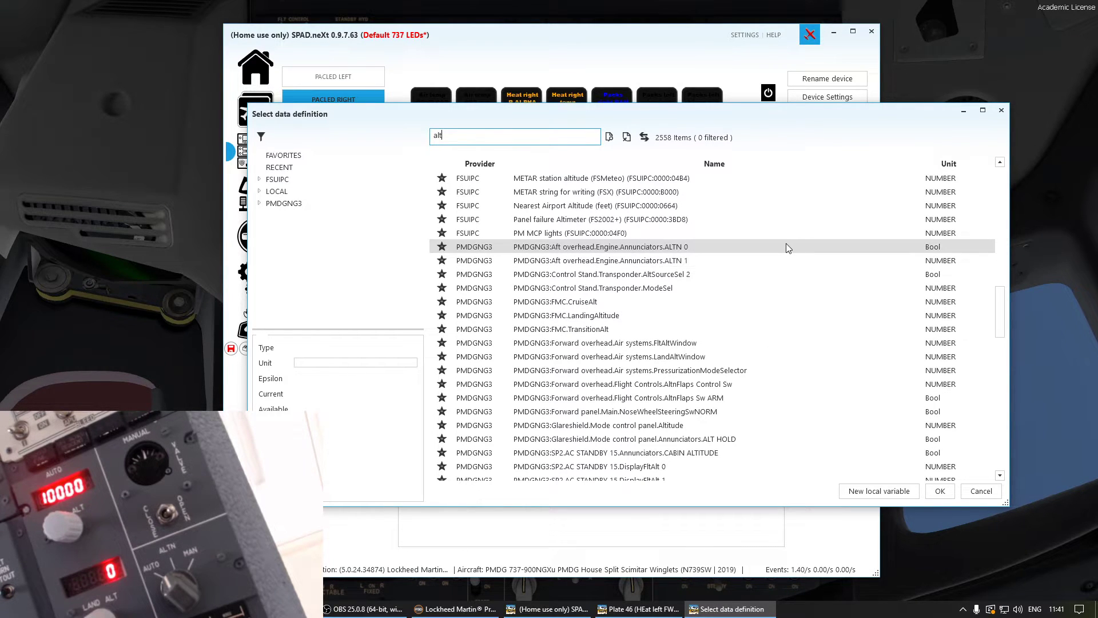
scroll(786, 246, down, 1)
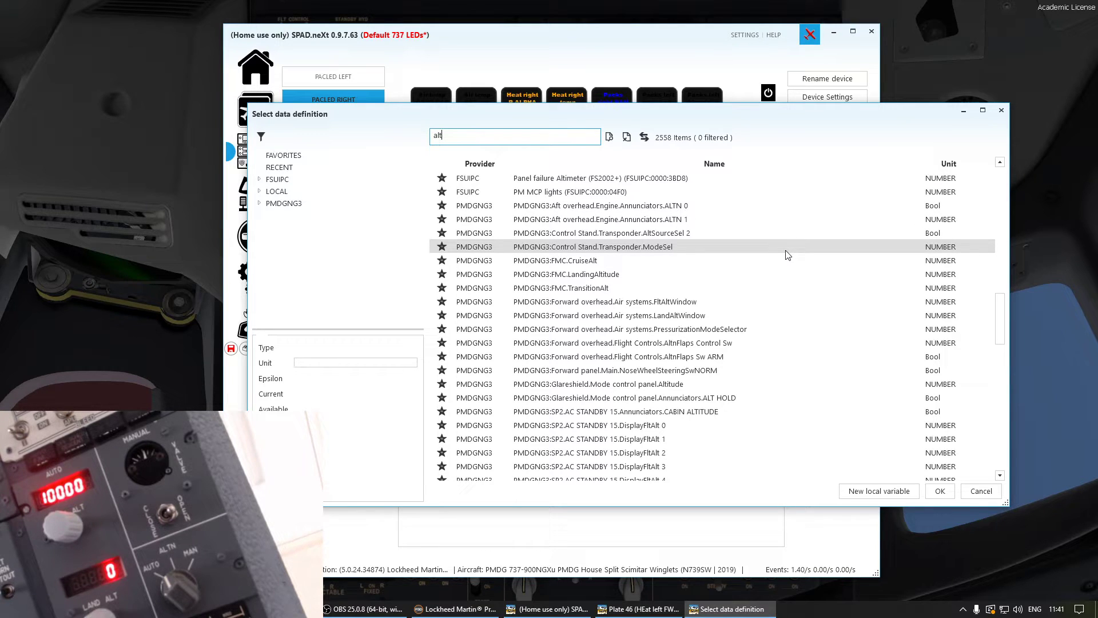
scroll(787, 255, down, 1)
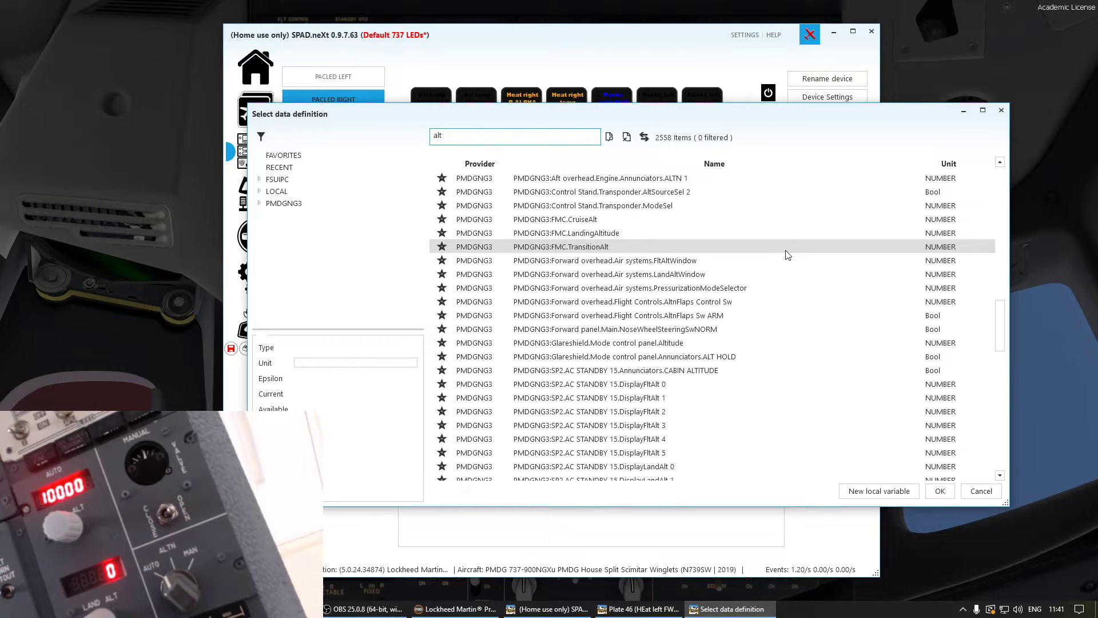
scroll(787, 255, down, 1)
scroll(787, 255, down, 2)
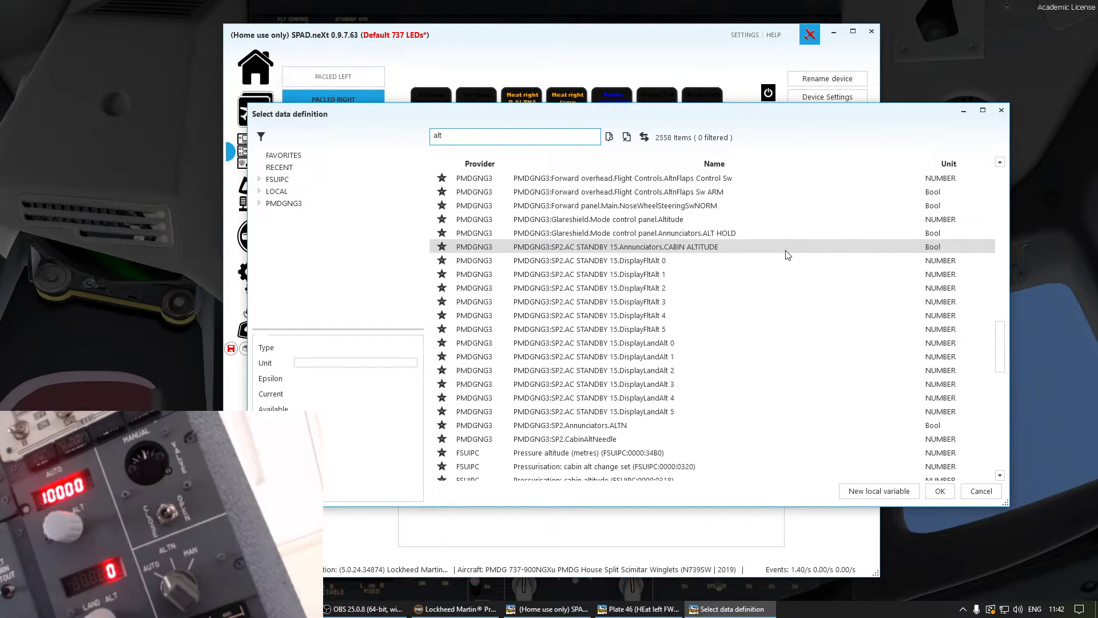
scroll(787, 254, down, 1)
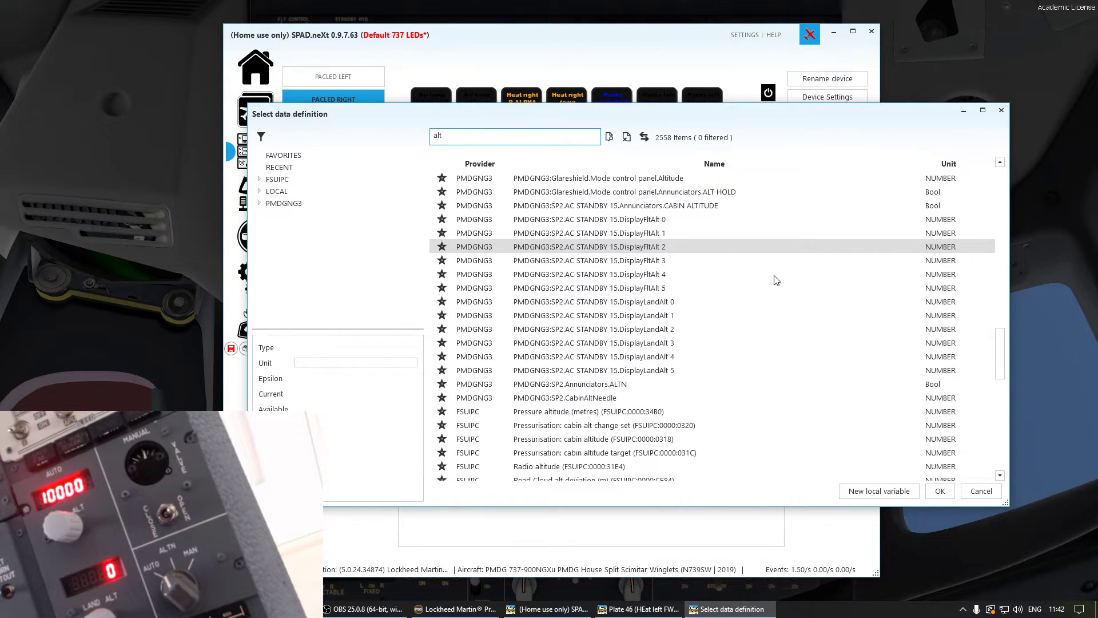
click(660, 383)
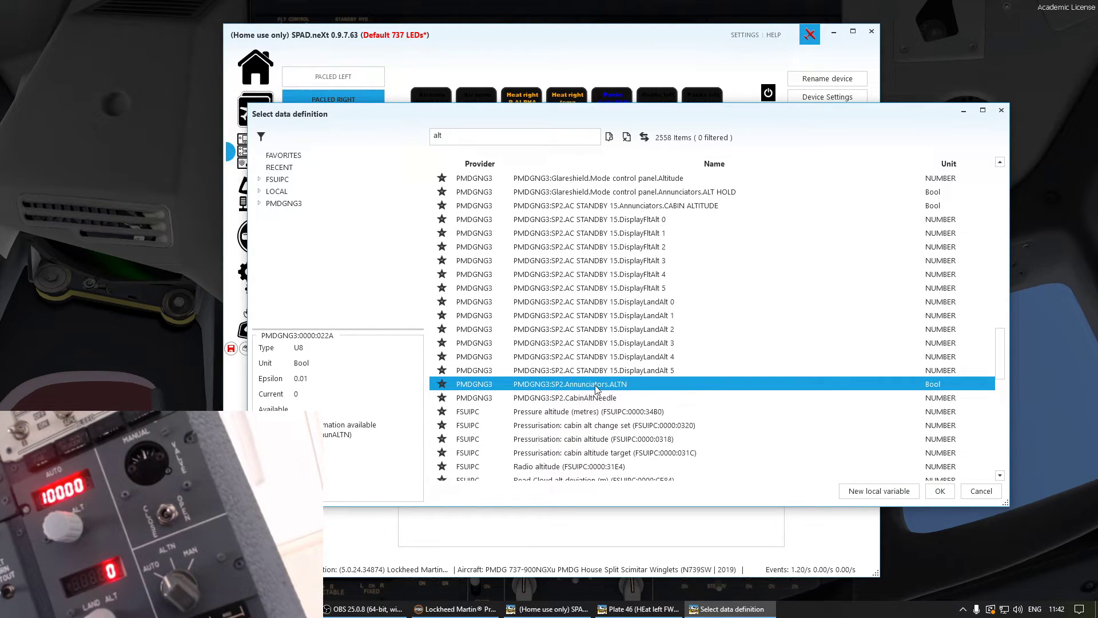
click(939, 491)
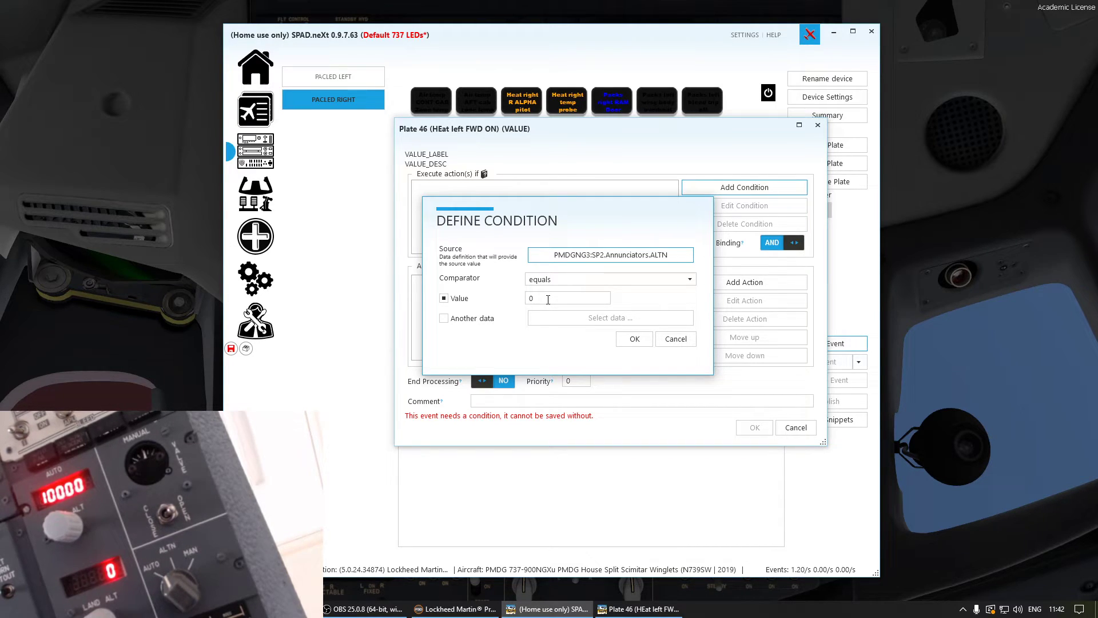
- Accept the ALTN condition with equals 0 and save the event that changes Plate 46 to OFF
click(639, 341)
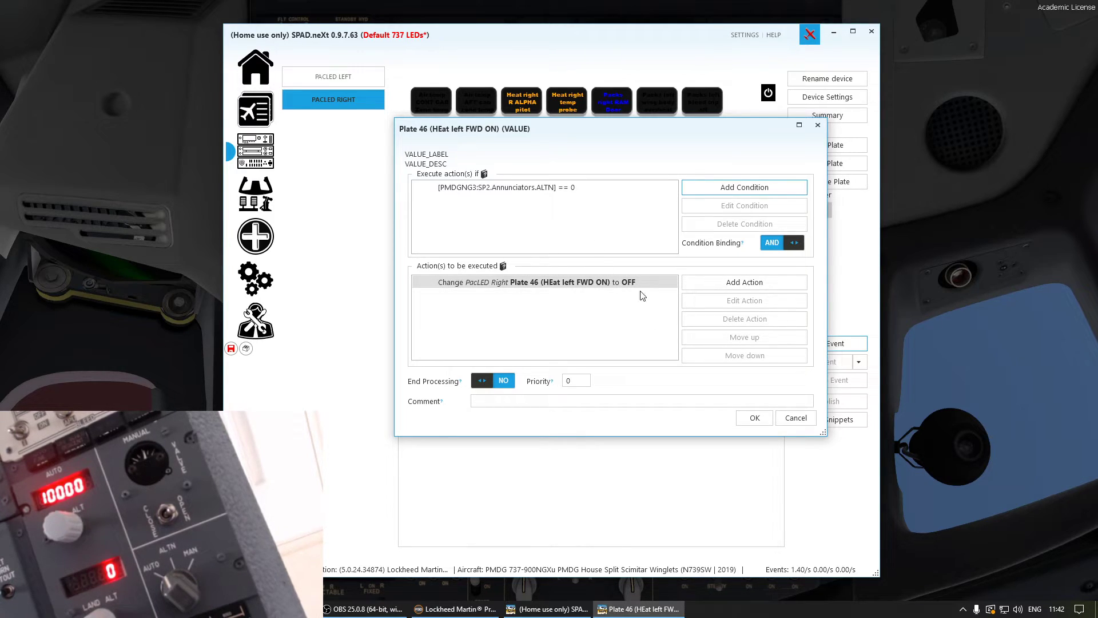
click(750, 420)
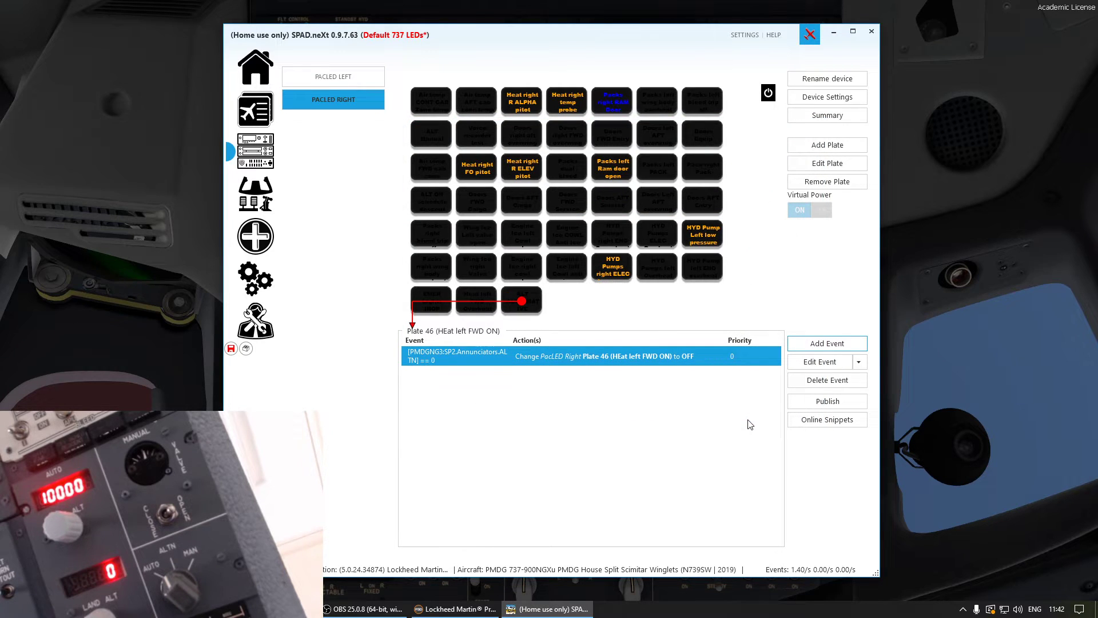
- Add a second event to Plate 46 on PacLED Right with an action that changes the plate color to On
click(818, 362)
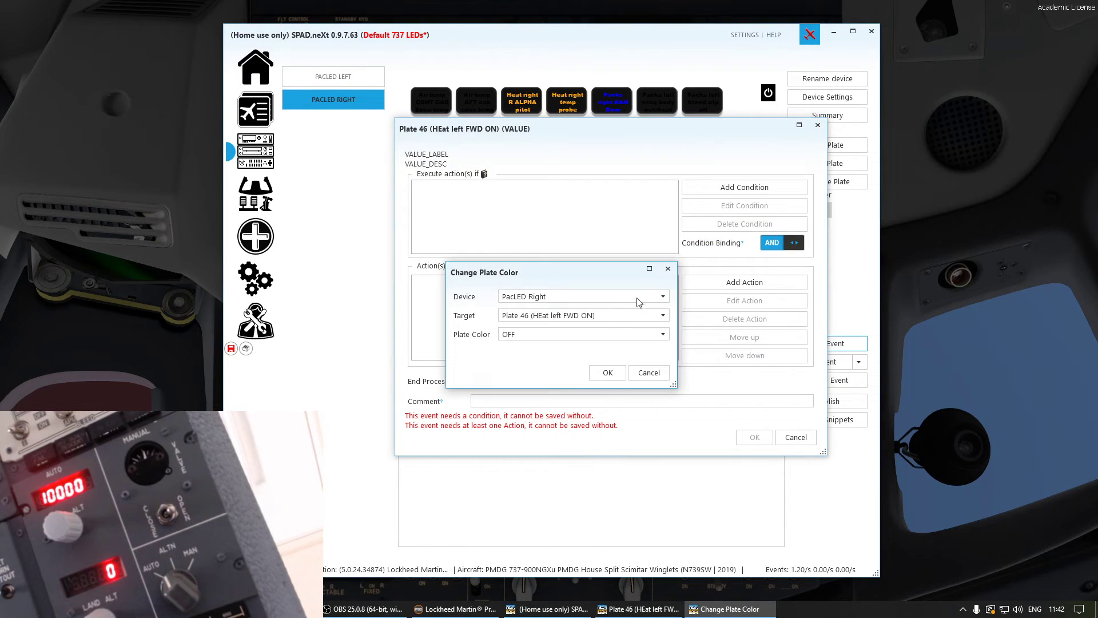
click(575, 337)
click(555, 360)
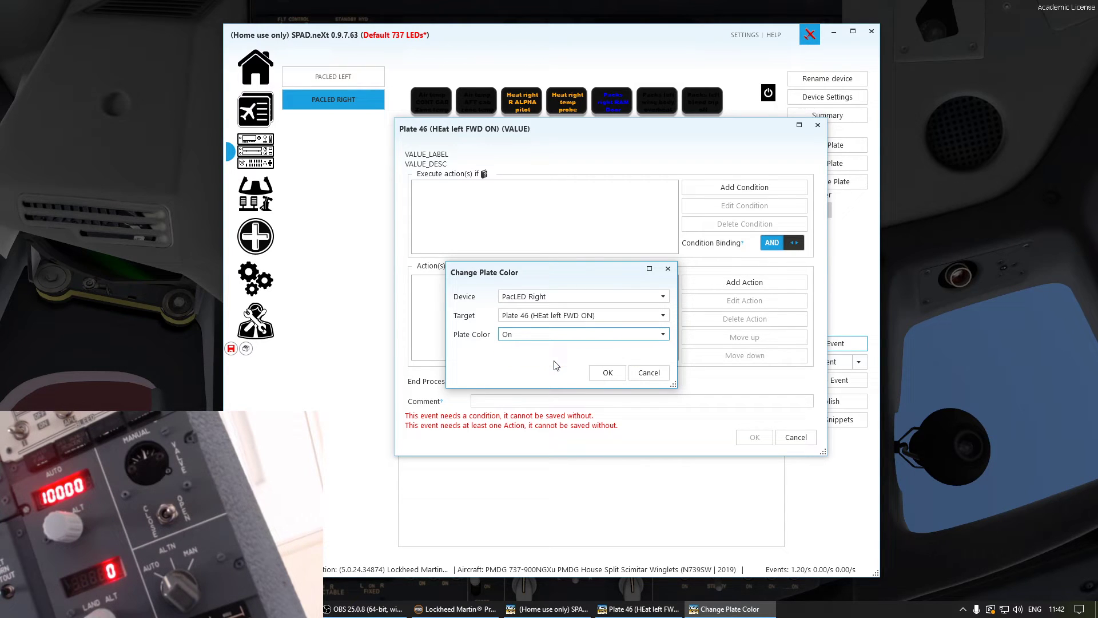
click(607, 372)
- Give the new event the condition that PMDGNG3:SP2.Annunciators.ALTN equals 1
click(724, 186)
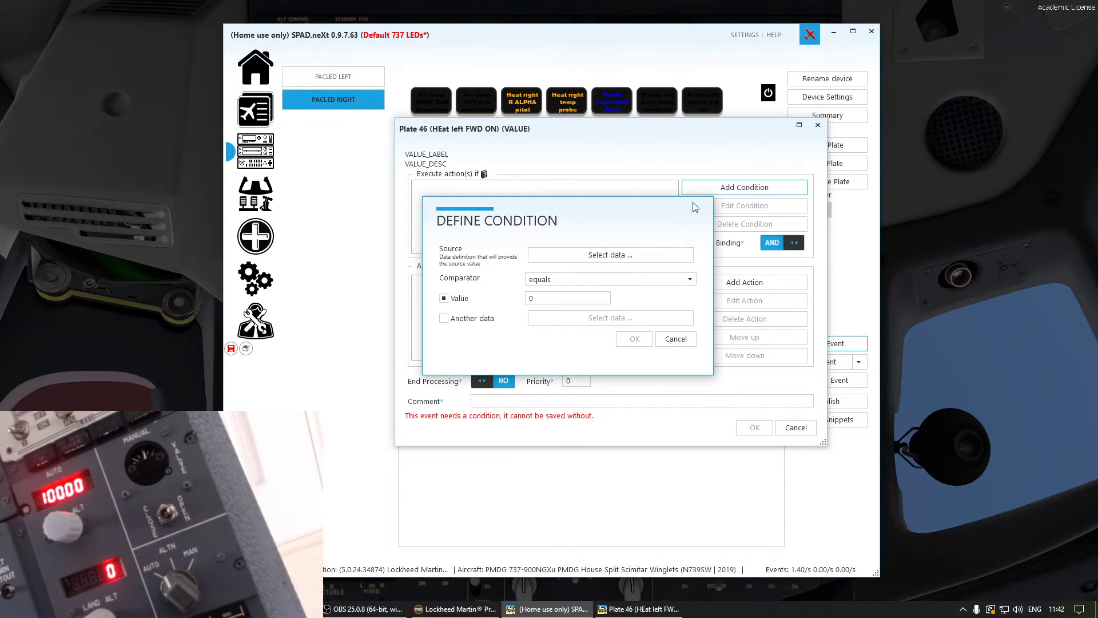
click(629, 253)
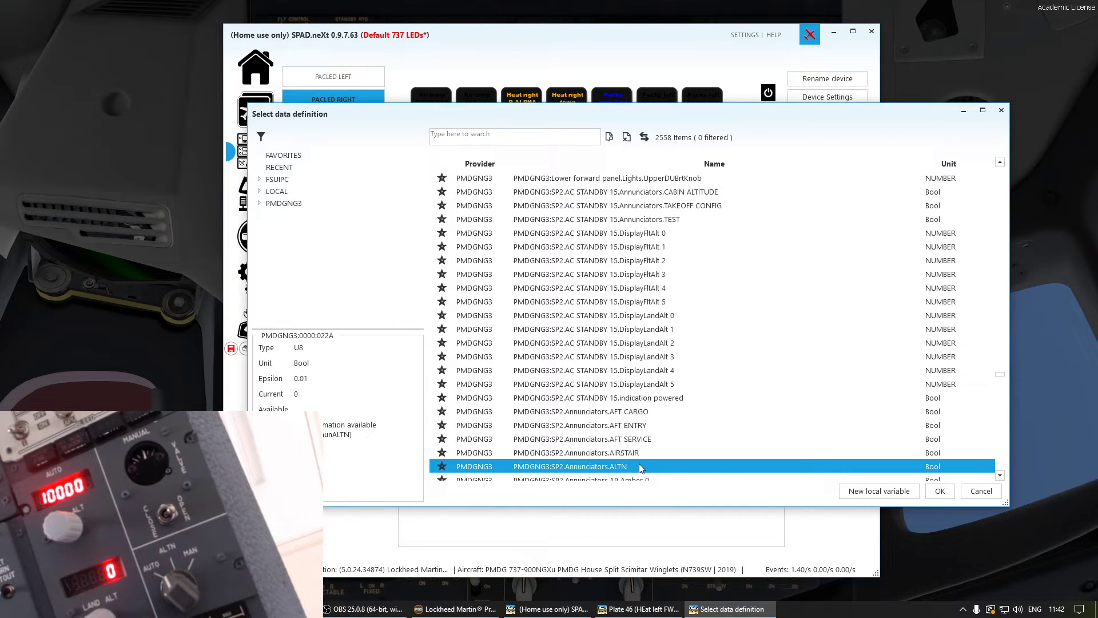
click(939, 490)
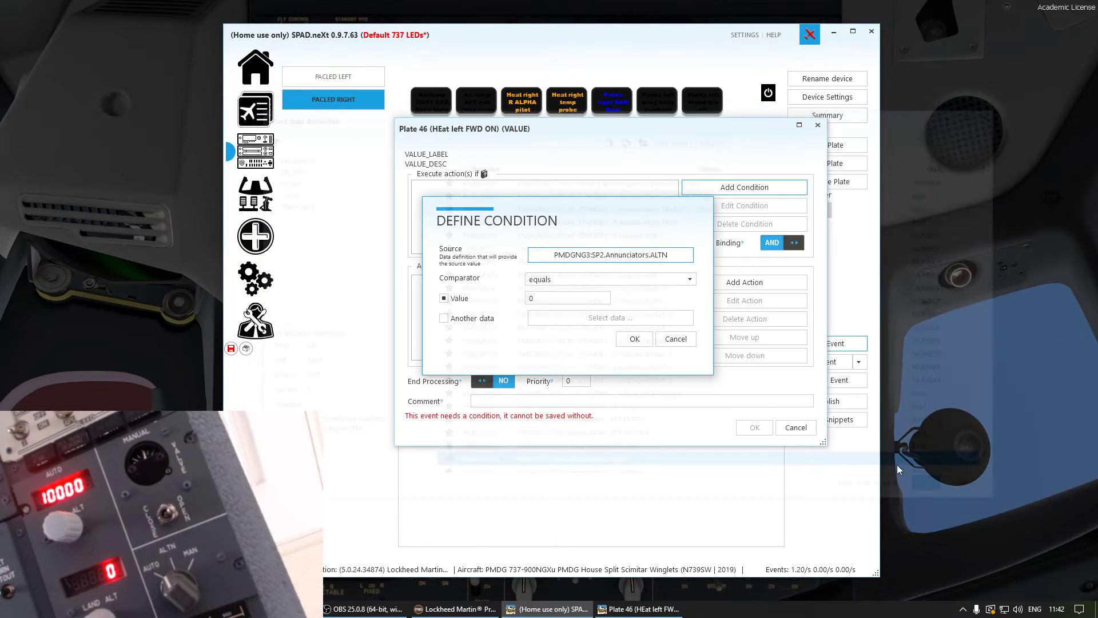
click(558, 299)
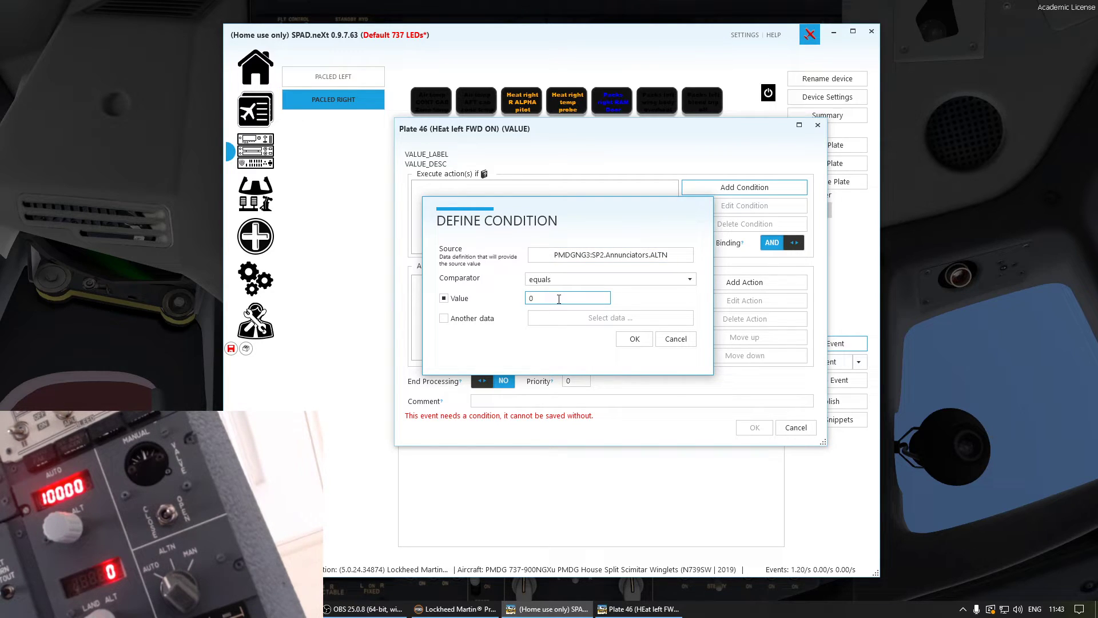
key(BackSpace)
text(1)
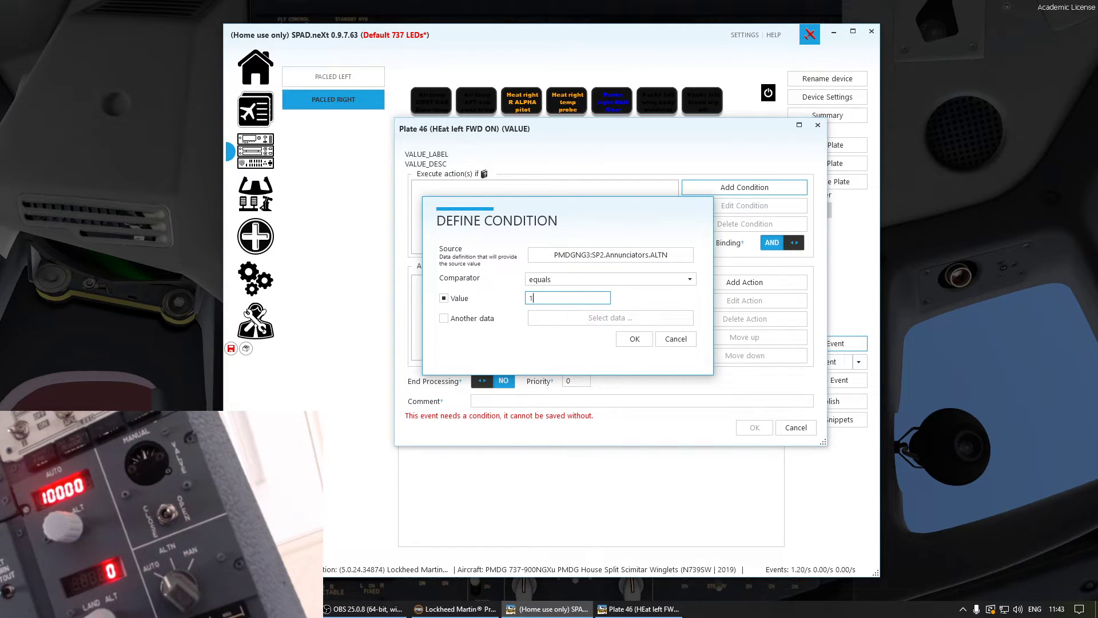
click(635, 339)
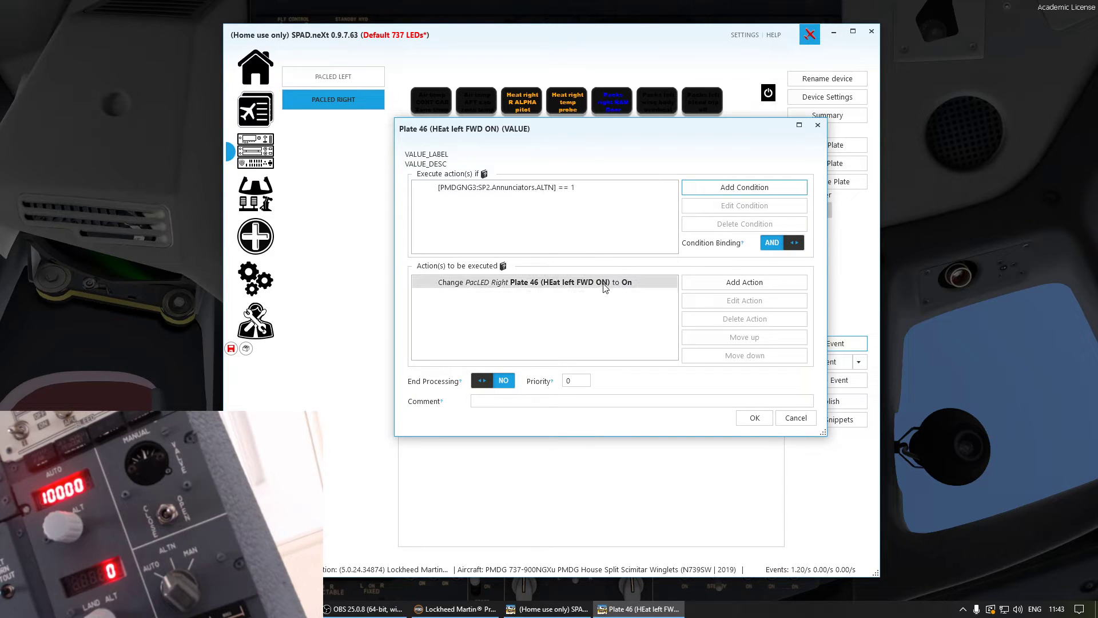
- Save the plate's On event and save the Default 737 LEDs profile
click(749, 418)
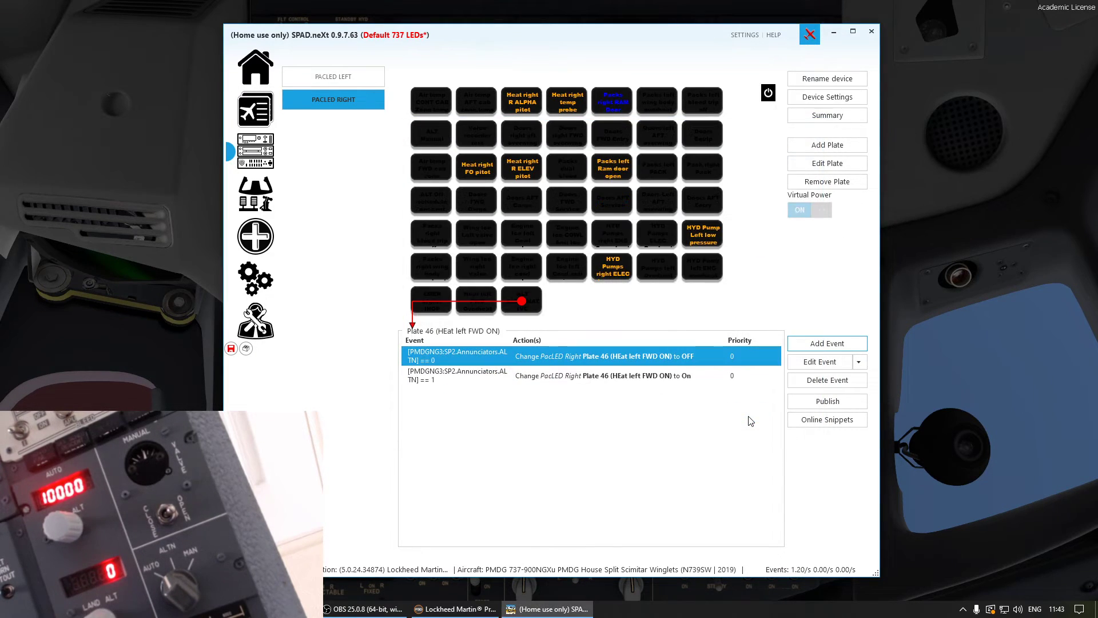
click(231, 349)
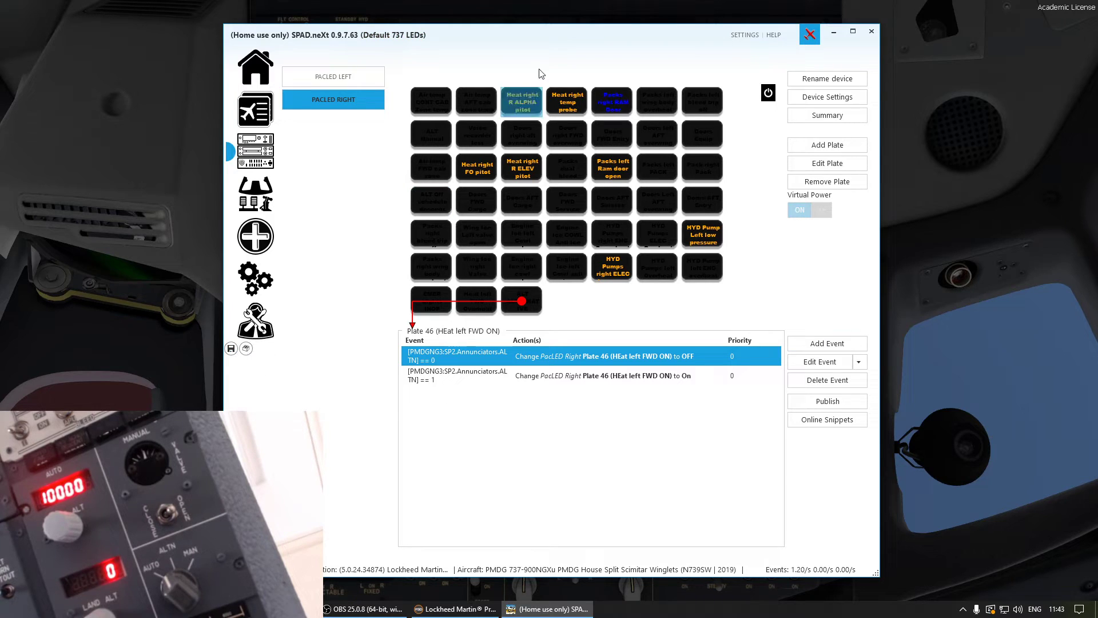
- Move the SPAD.neXt window to check the ALT ALTERNATIVE plate on PACLED RIGHT against the cockpit's ALTN annunciator
drag(485, 36, 301, 44)
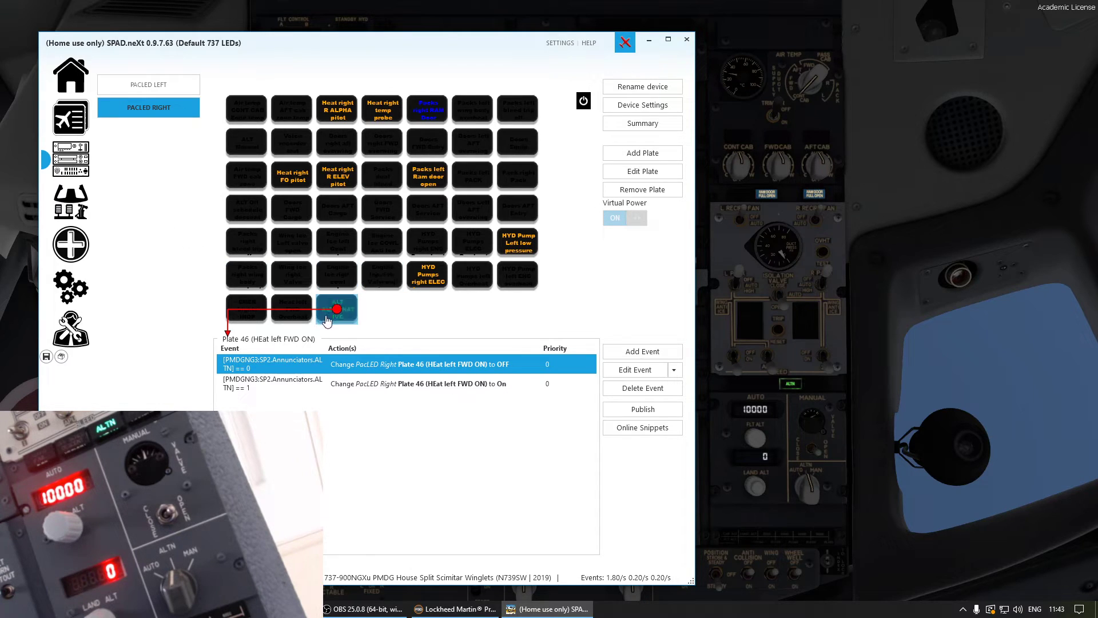
click(383, 311)
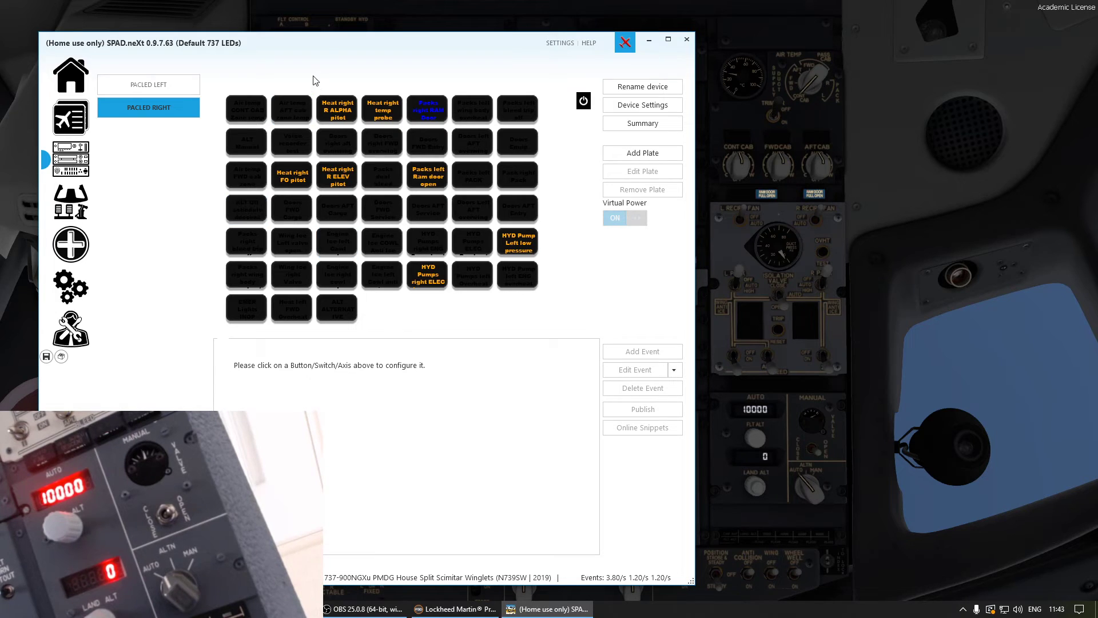
drag(324, 51, 508, 67)
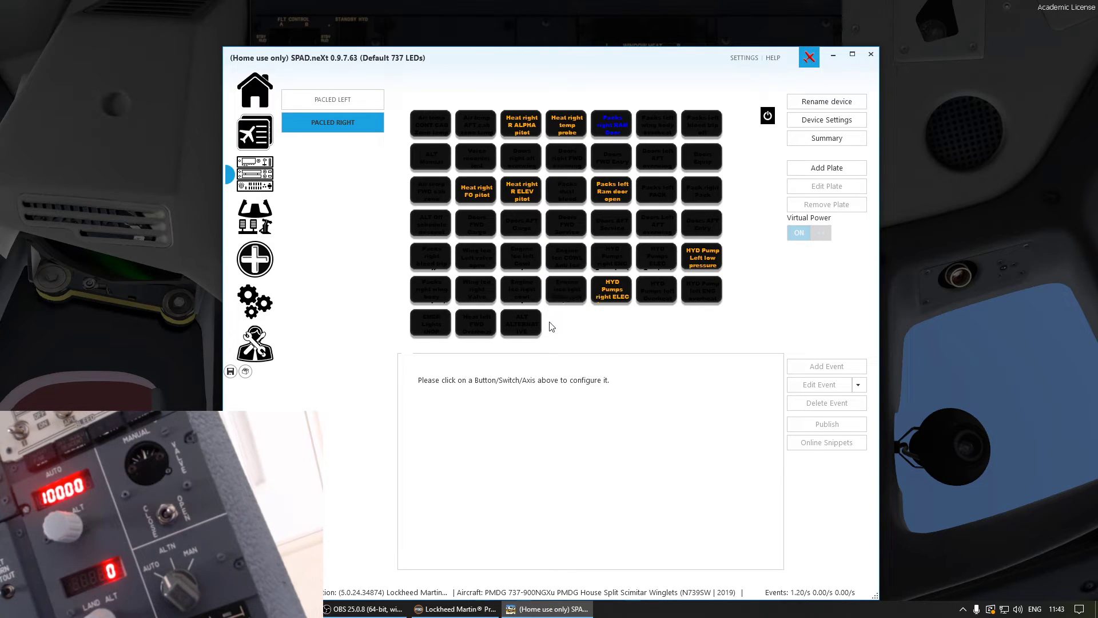
click(527, 330)
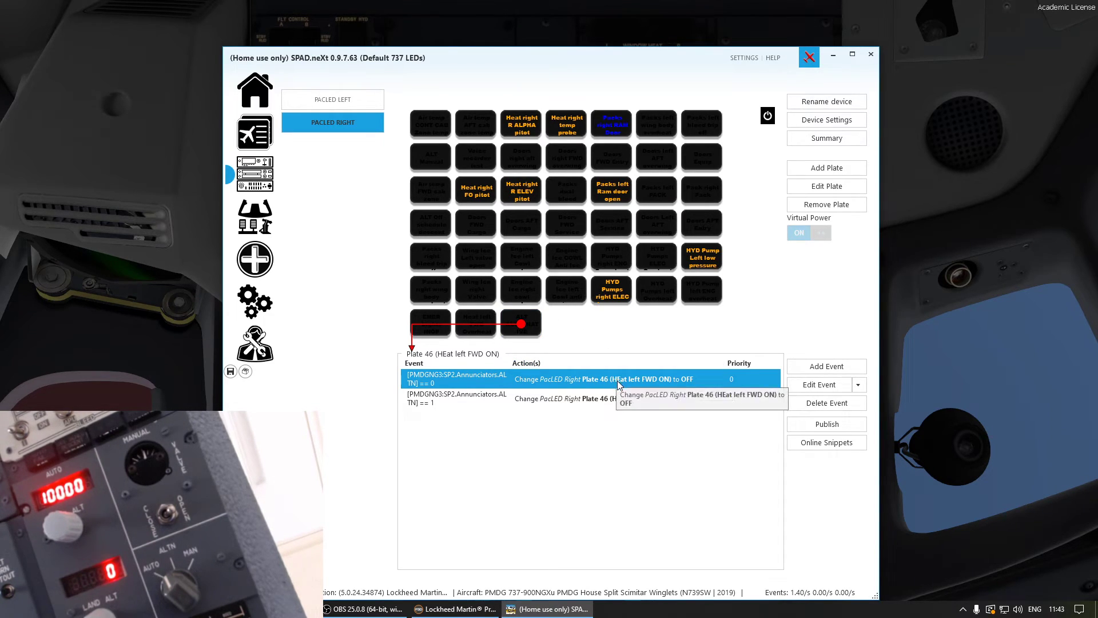
drag(607, 60, 460, 50)
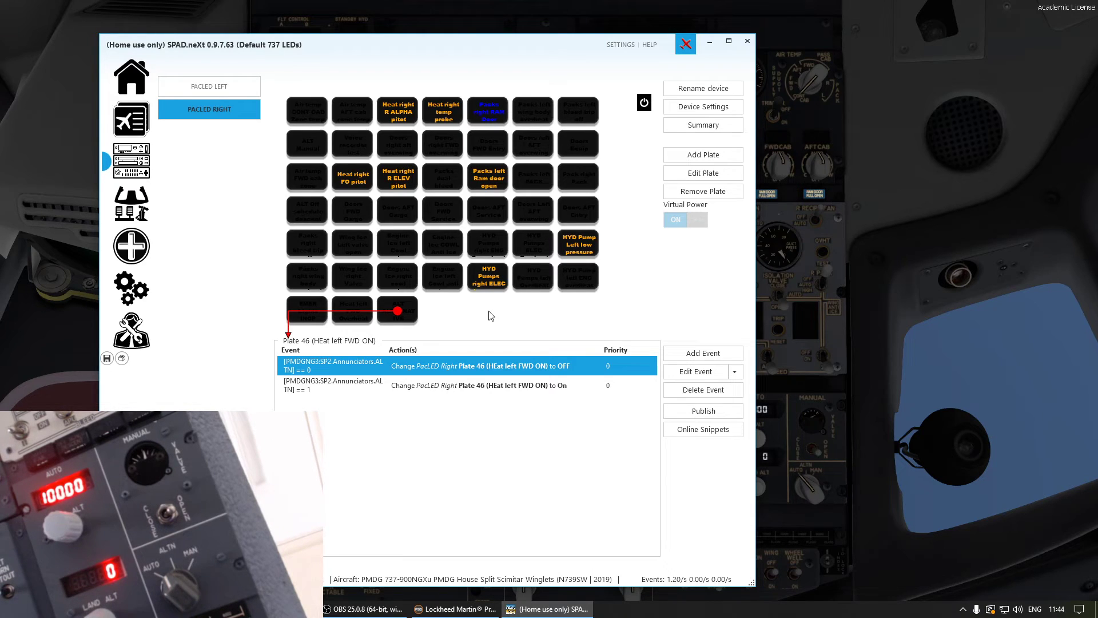
- Set the flash mode of the ALT ALTERNATIVE plate's On color to Faster flash (0,5s) and save the profile
click(410, 317)
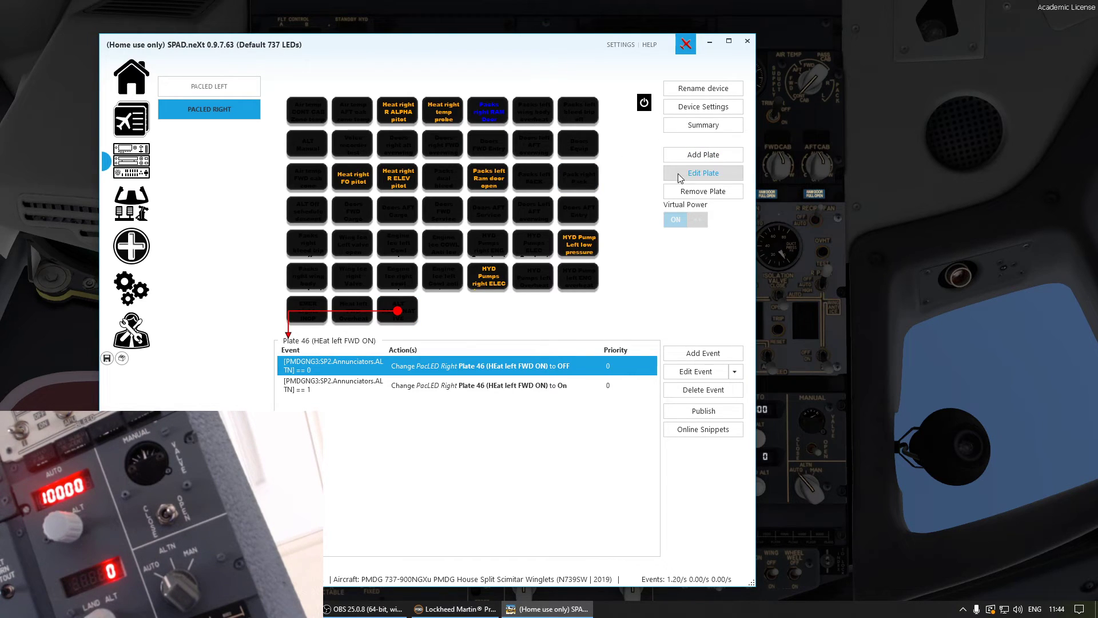
click(703, 173)
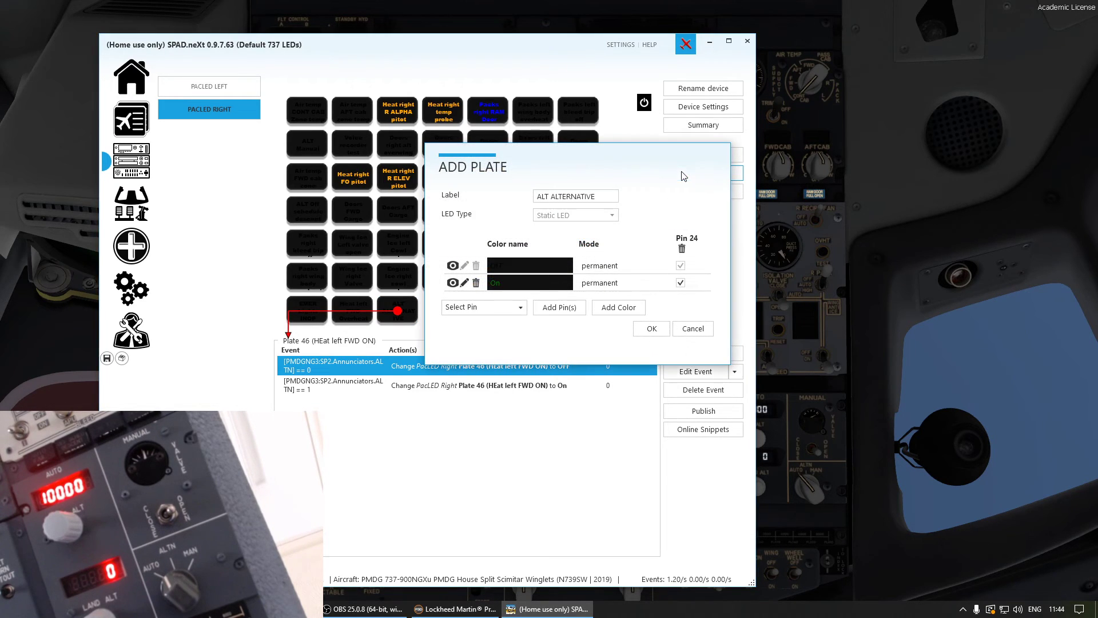
click(463, 283)
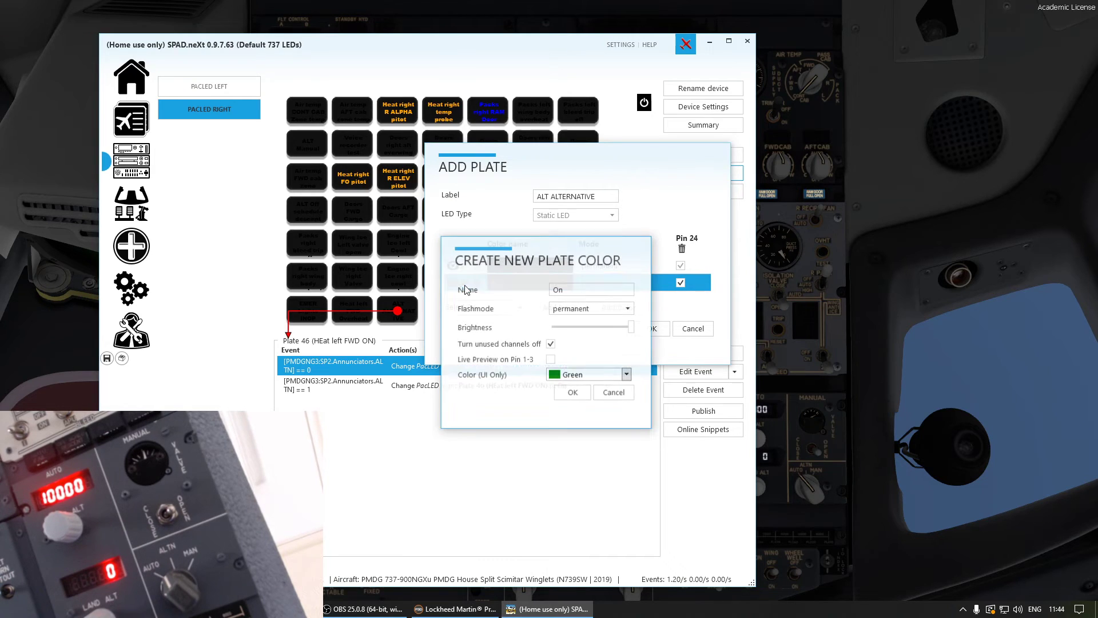
click(575, 308)
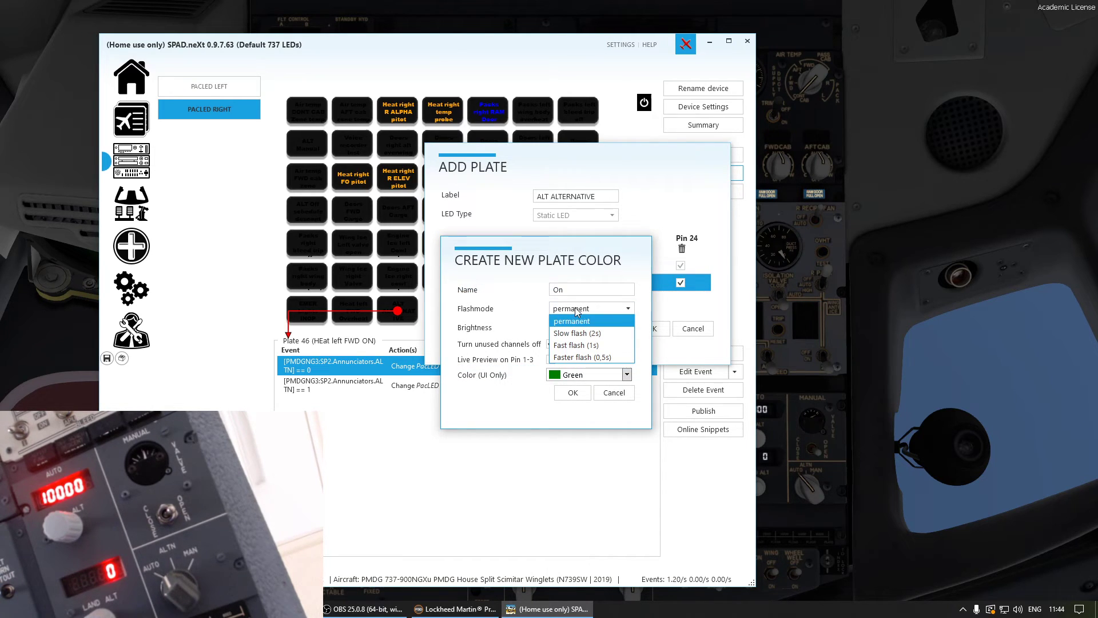
click(590, 357)
click(573, 392)
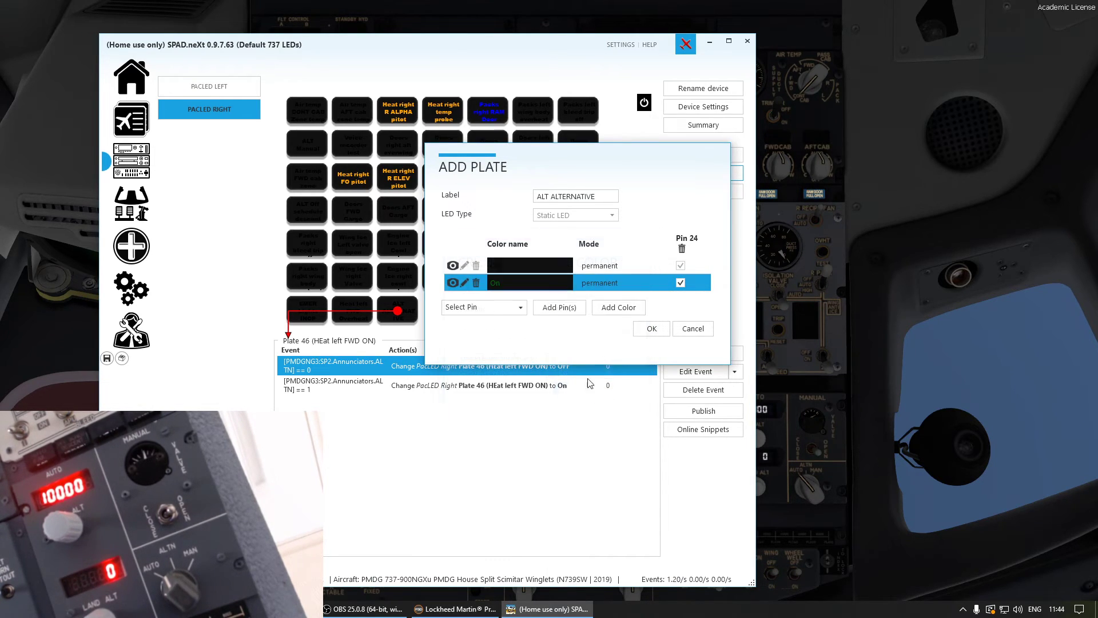
click(652, 330)
click(107, 358)
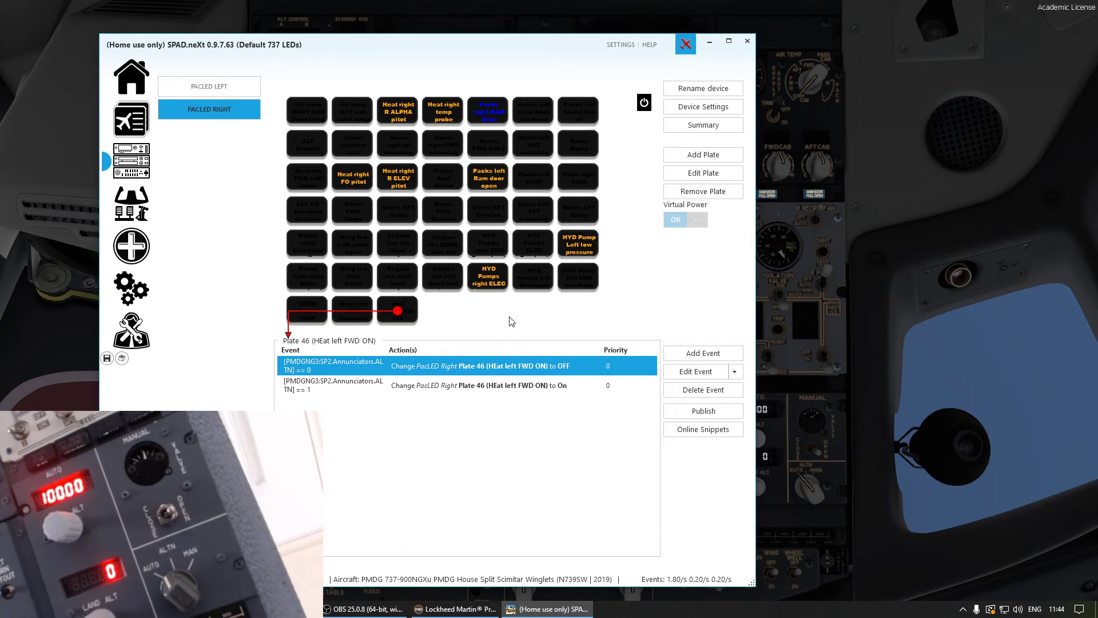
- Set the flash mode of the ALT ALTERNATIVE plate's On color back to permanent and accept the plate changes
click(705, 170)
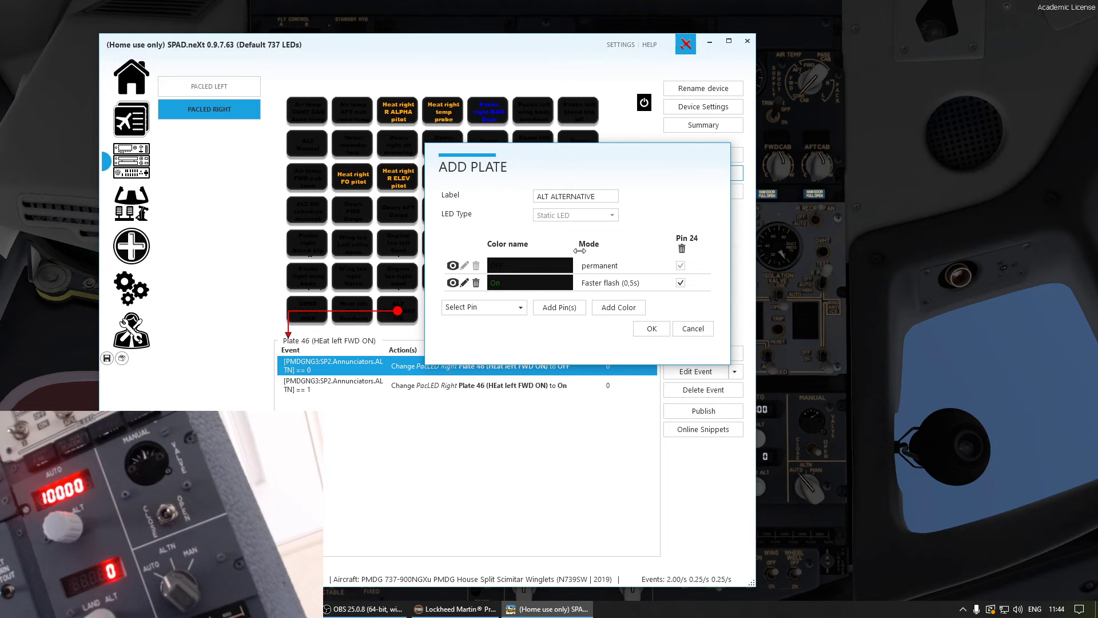
click(464, 286)
click(464, 283)
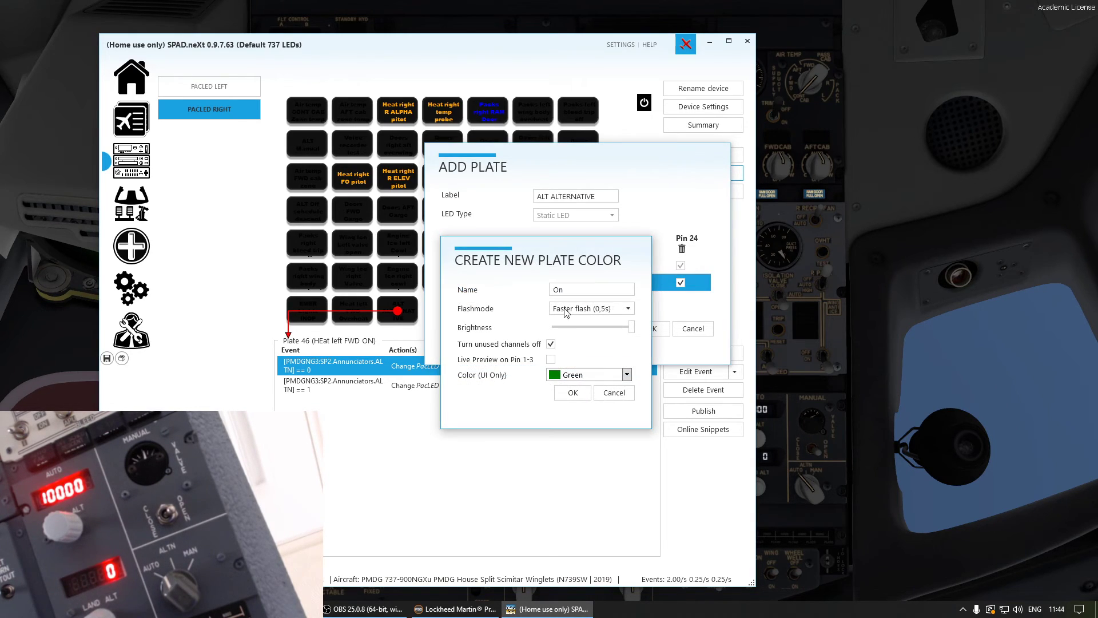
click(572, 310)
click(578, 323)
click(583, 391)
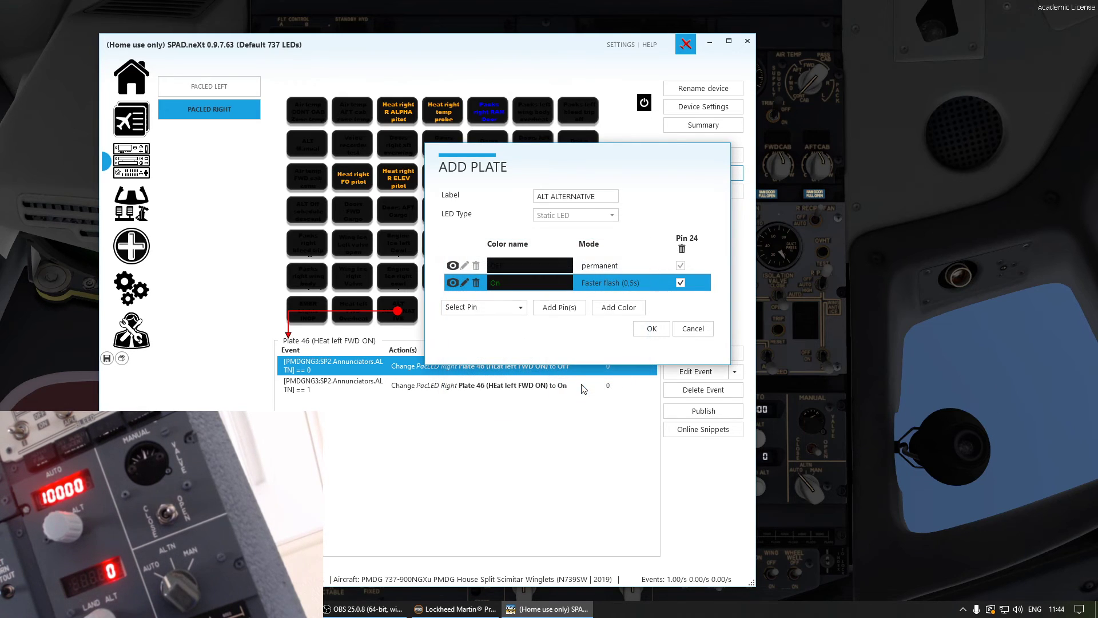
click(652, 328)
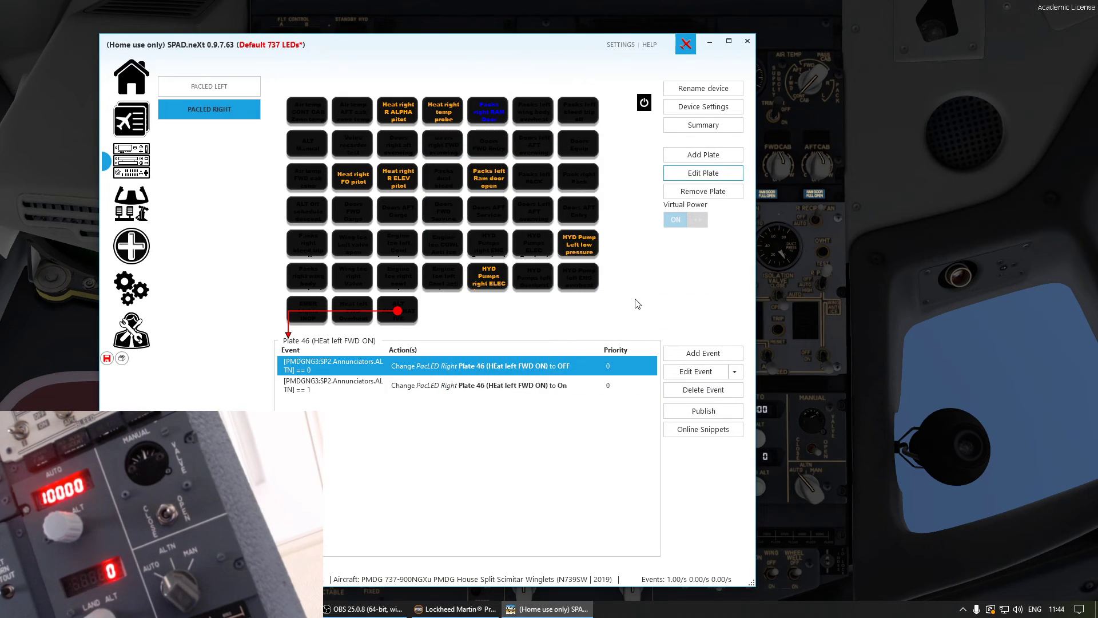